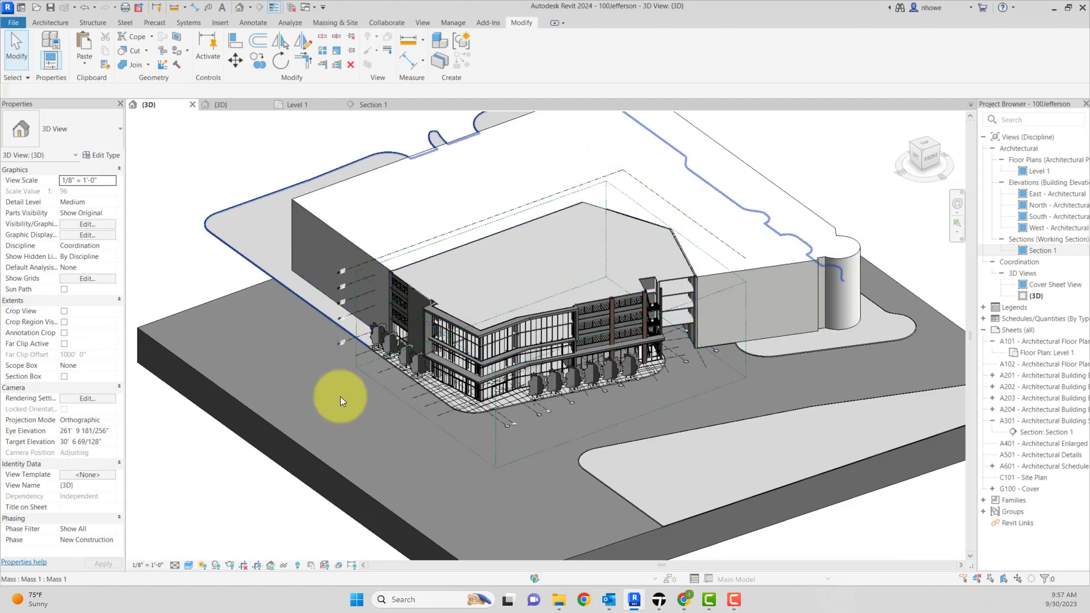
Open the Level 1 architectural floor plan and examine the building's plan layout and grids.
{"action": "scroll", "coordinate": [605, 396], "scroll_direction": "up", "scroll_amount": 5}
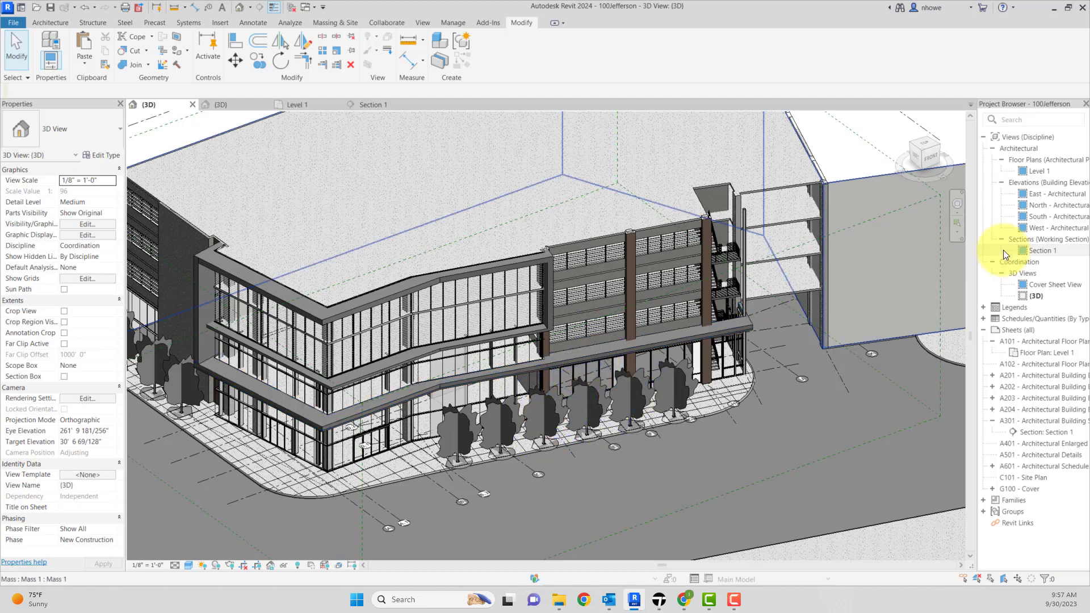
{"action": "double_click", "coordinate": [1038, 170]}
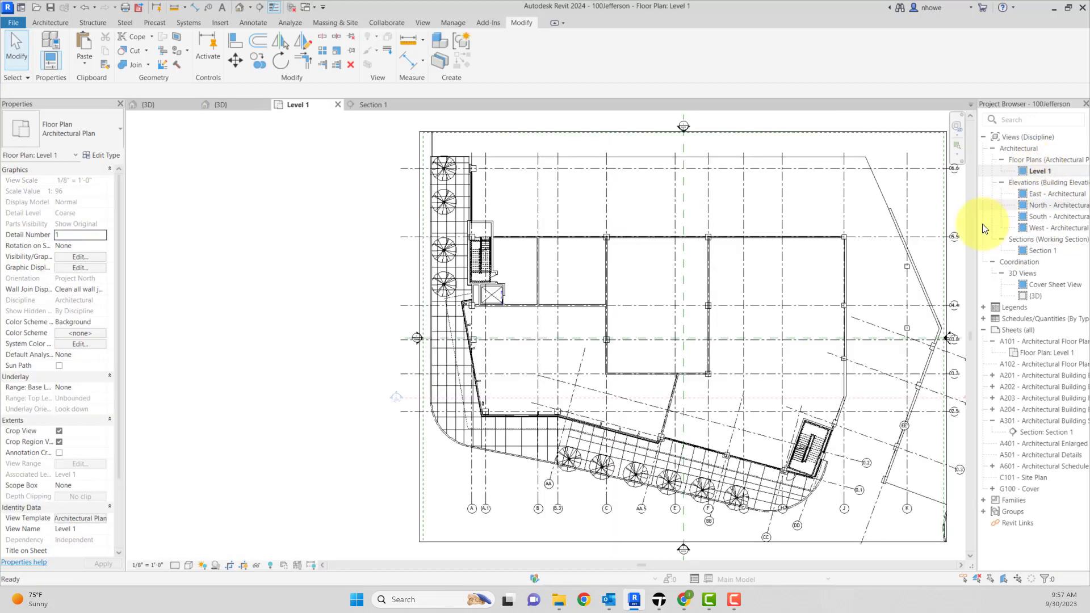
{"action": "middle_click_drag", "start_coordinate": [796, 440], "coordinate": [701, 409]}
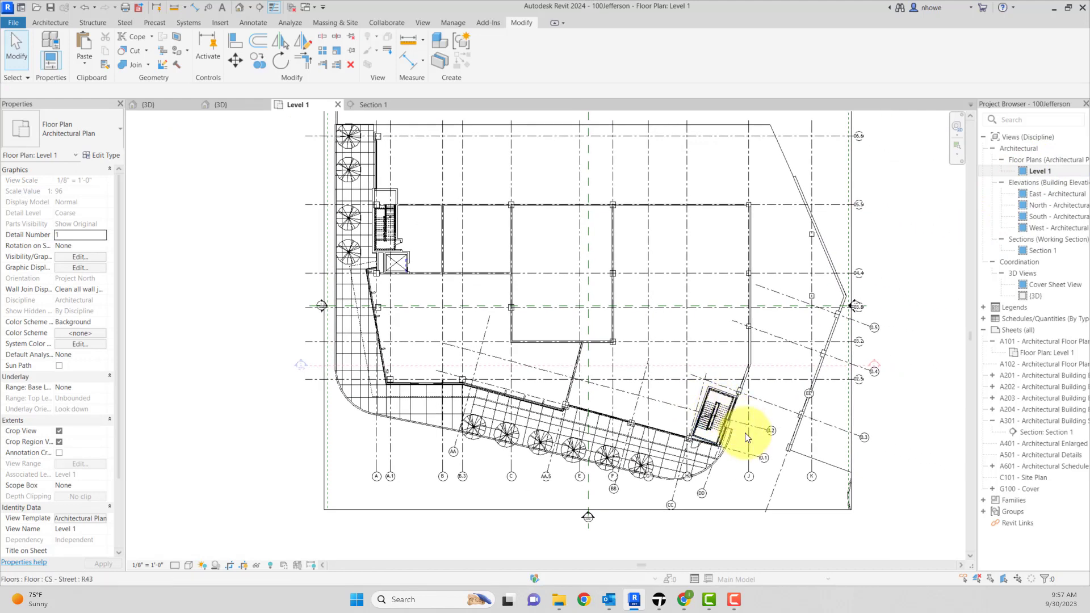
{"action": "scroll", "coordinate": [488, 417], "scroll_direction": "up", "scroll_amount": 2}
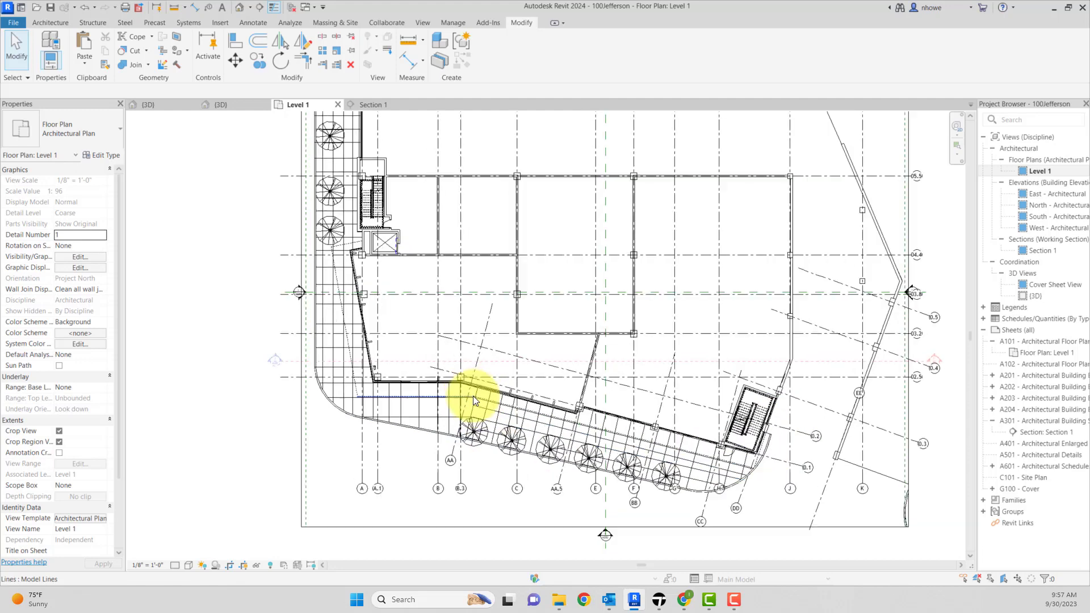
{"action": "scroll", "coordinate": [475, 395], "scroll_direction": "up", "scroll_amount": 3}
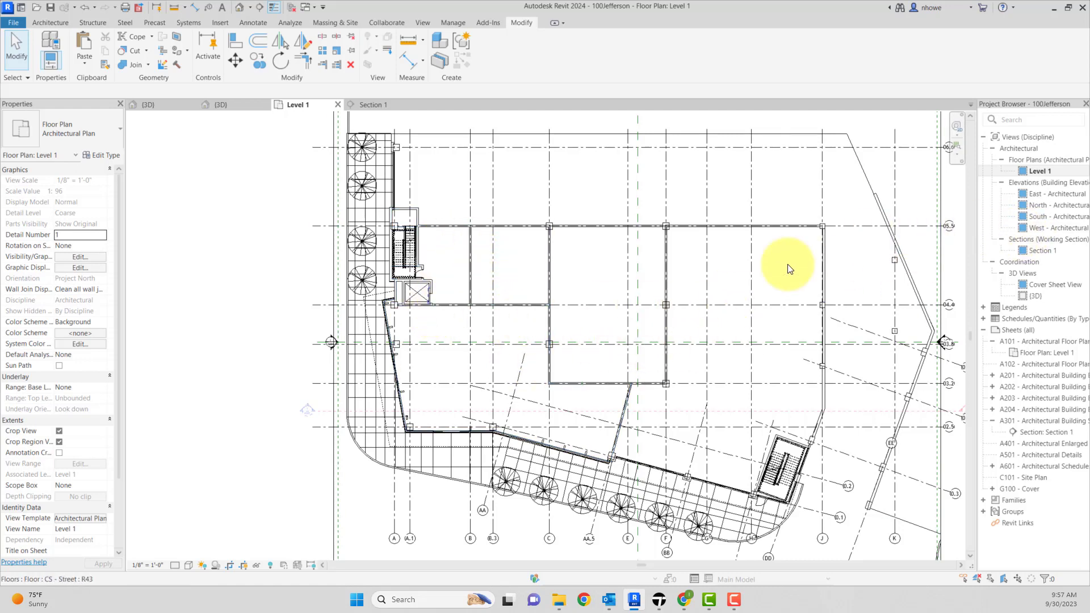
{"action": "scroll", "coordinate": [754, 324], "scroll_direction": "down", "scroll_amount": 3}
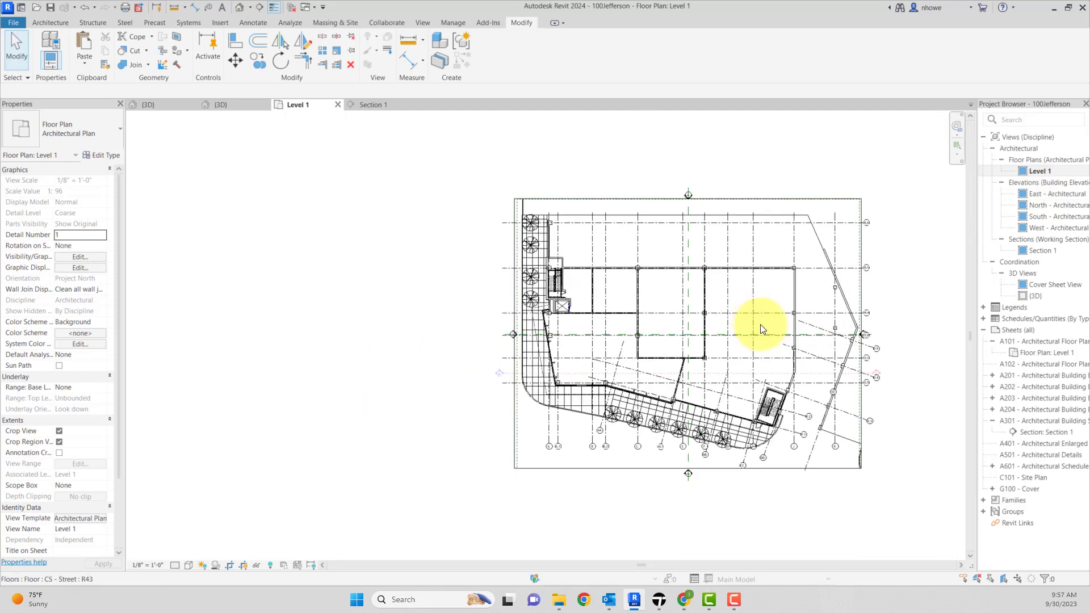
{"action": "middle_click_drag", "start_coordinate": [761, 324], "coordinate": [677, 352]}
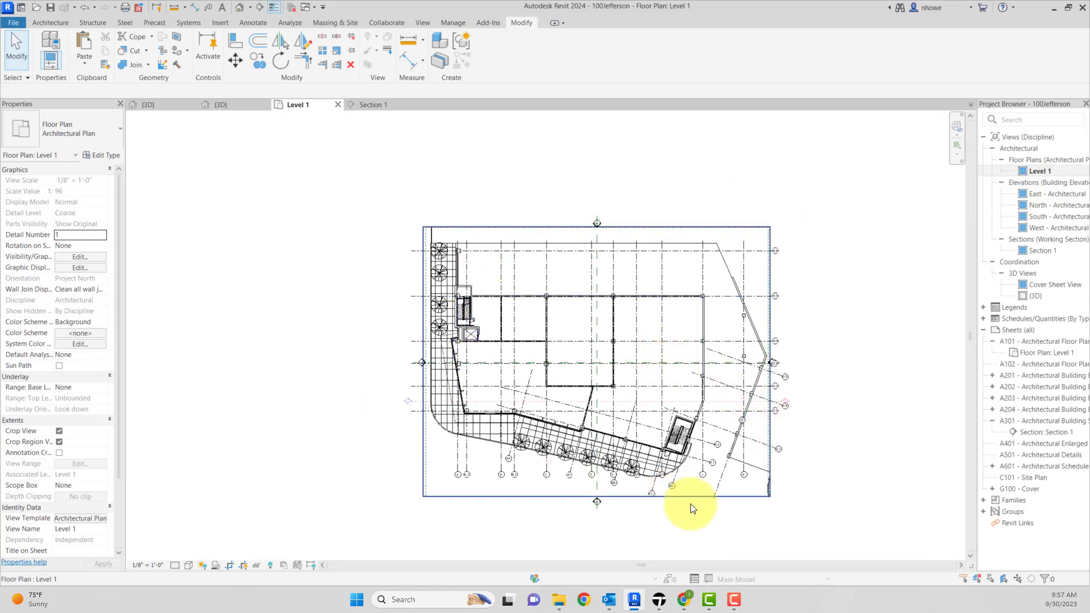
{"action": "scroll", "coordinate": [764, 447], "scroll_direction": "up", "scroll_amount": 3}
Inspect the properties of the Grids and Levels scope box surrounding the Level 1 plan.
{"action": "left_click", "coordinate": [767, 445]}
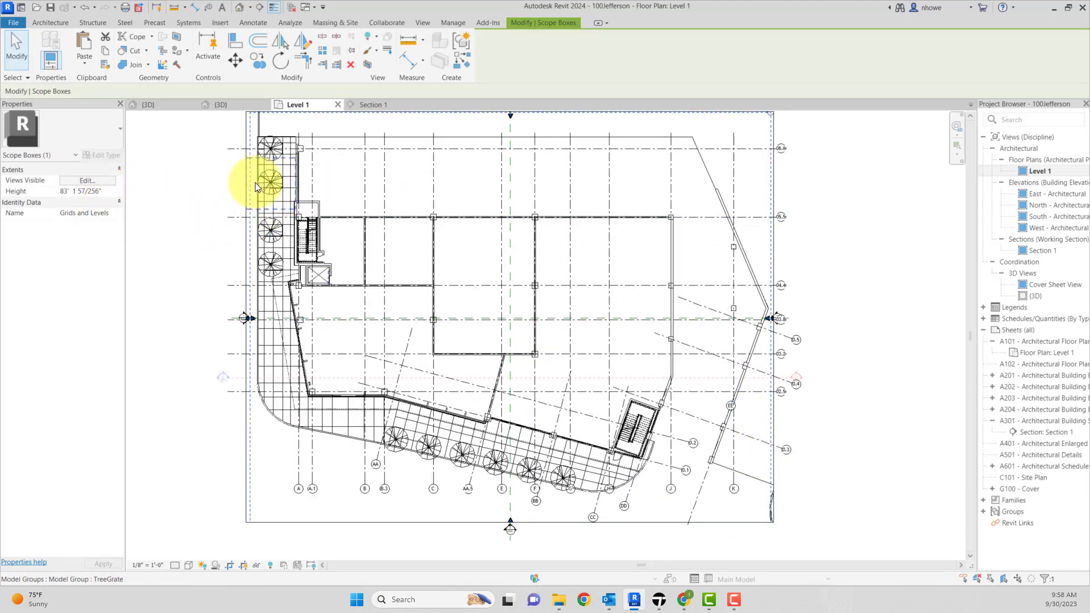
{"action": "left_click", "coordinate": [261, 453]}
{"action": "left_click", "coordinate": [241, 448]}
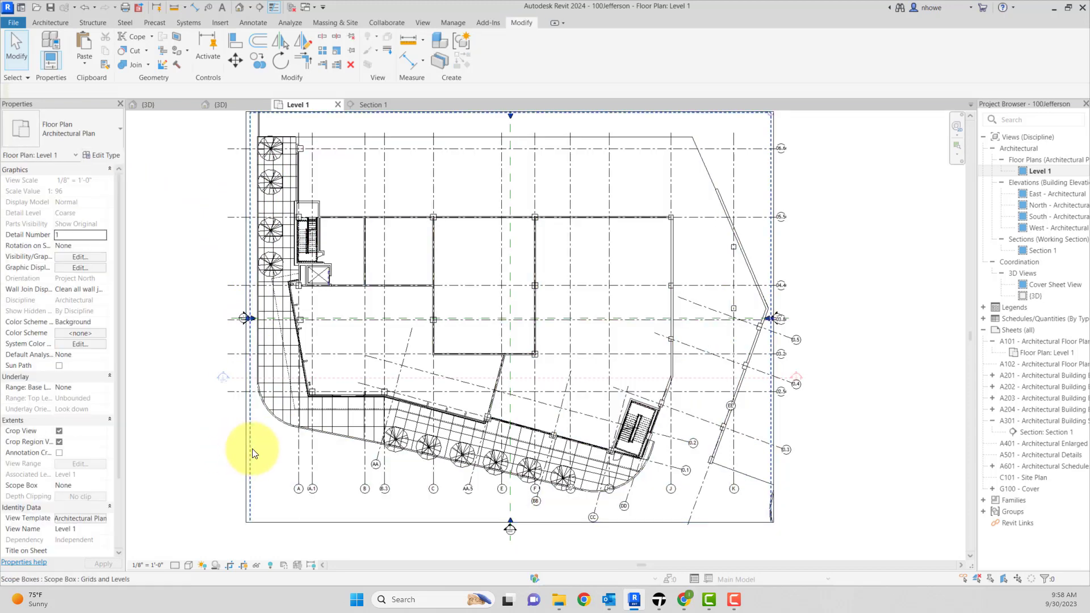
{"action": "left_click", "coordinate": [252, 453]}
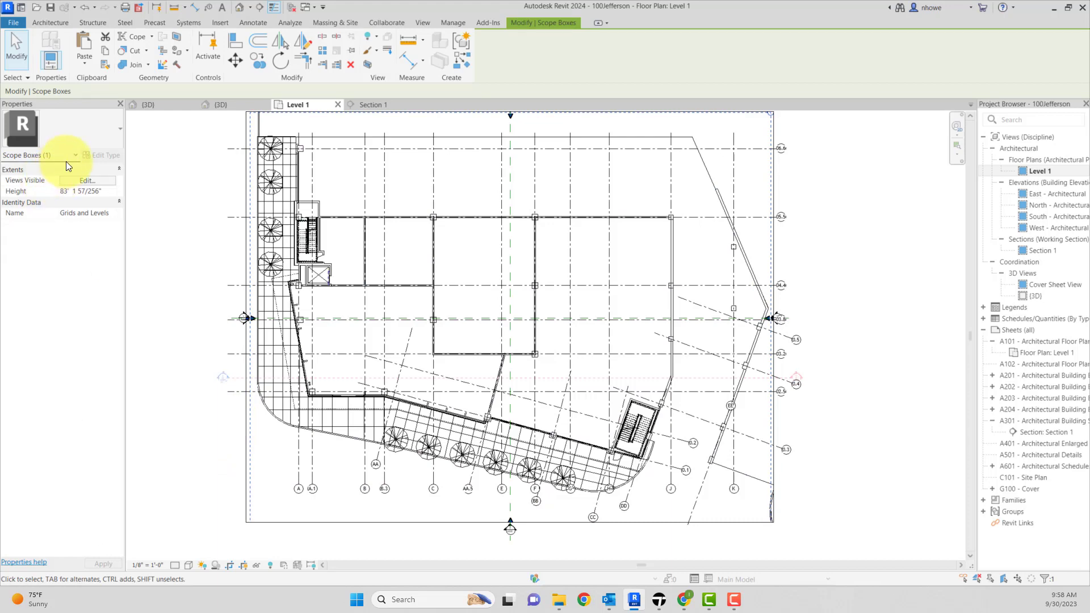
{"action": "left_click", "coordinate": [158, 298]}
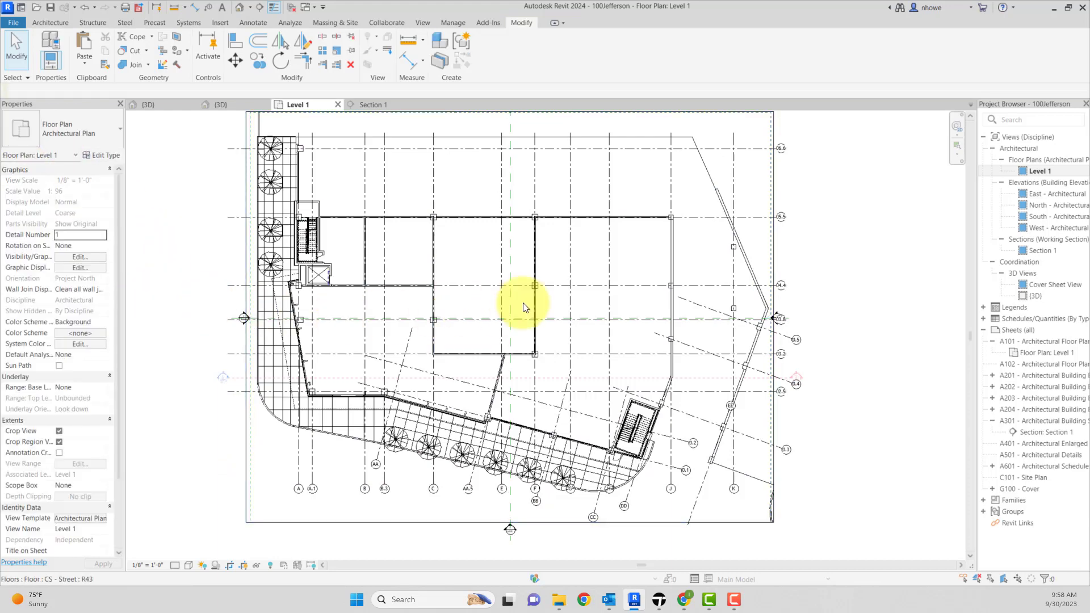
Open sheet A101 - Architectural Floor Plans and inspect its title block.
{"action": "scroll", "coordinate": [523, 301], "scroll_direction": "down", "scroll_amount": 2}
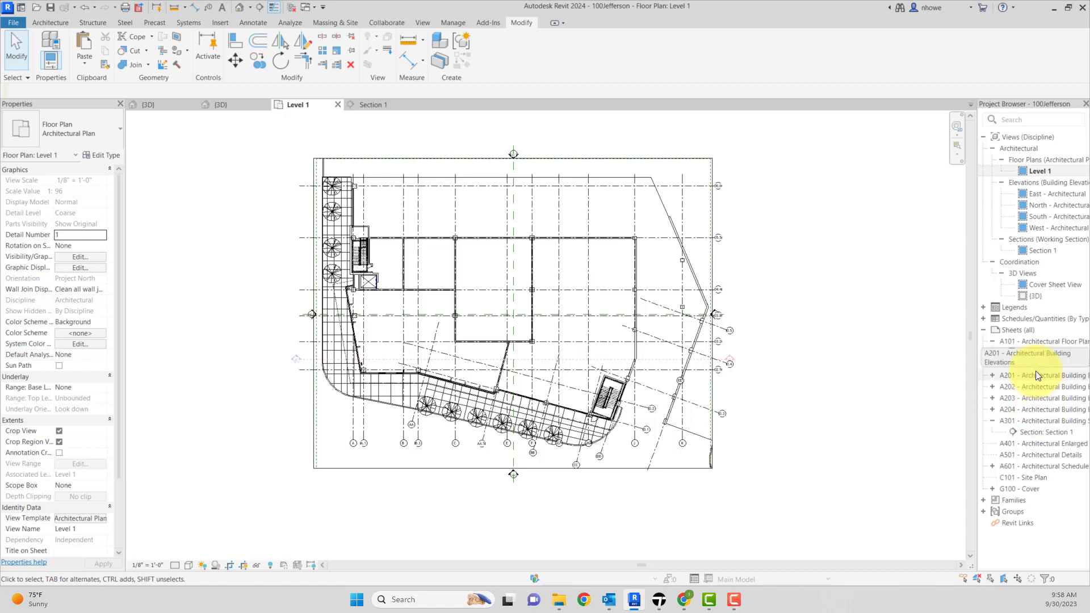
{"action": "middle_click_drag", "start_coordinate": [778, 340], "coordinate": [761, 353]}
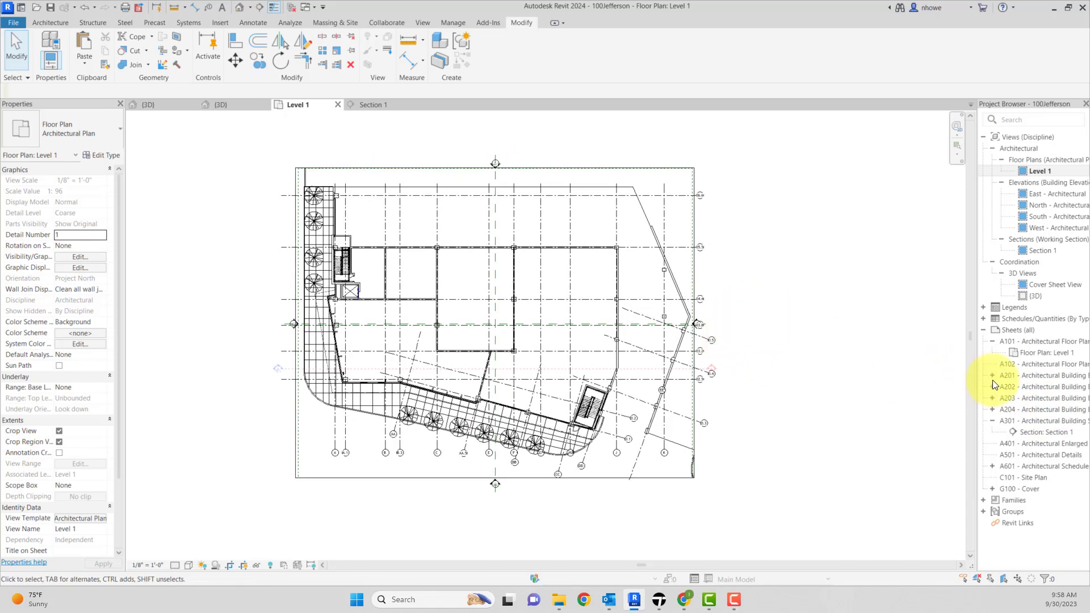
{"action": "double_click", "coordinate": [1035, 341]}
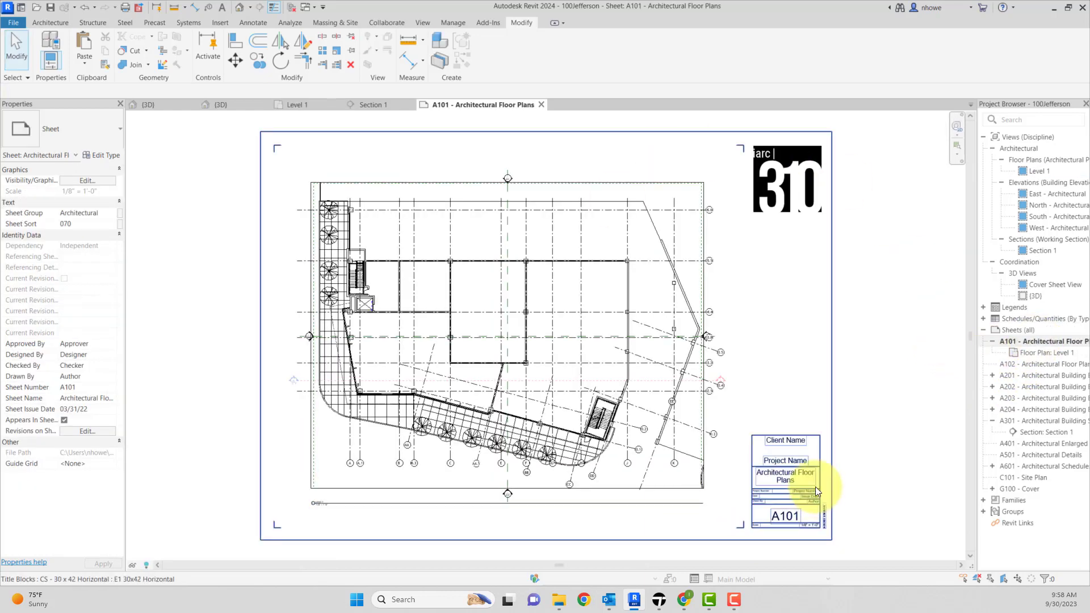
{"action": "left_click", "coordinate": [833, 376]}
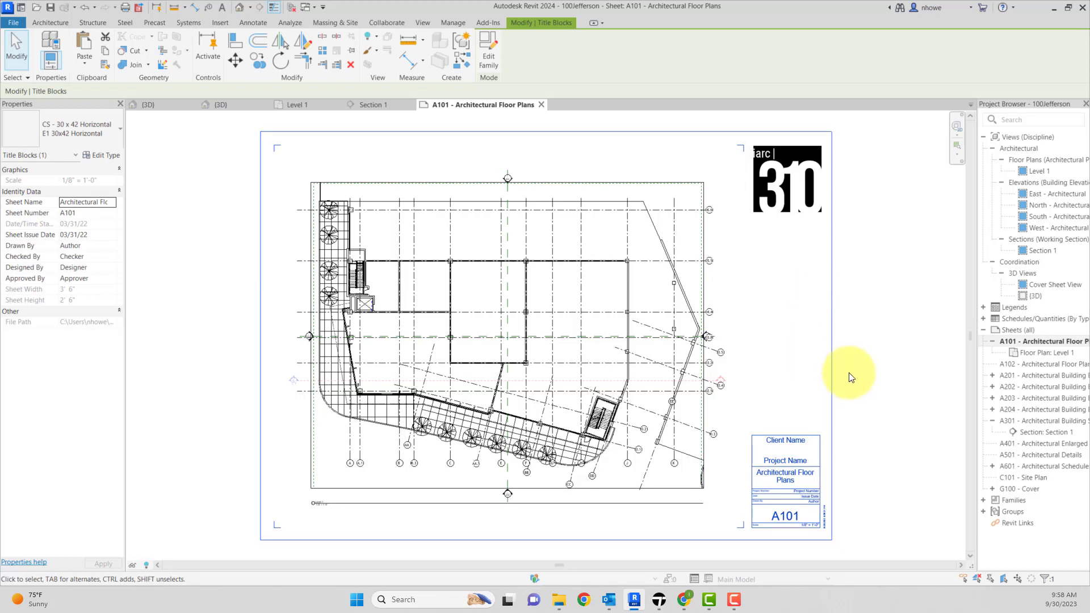
{"action": "left_click", "coordinate": [870, 375]}
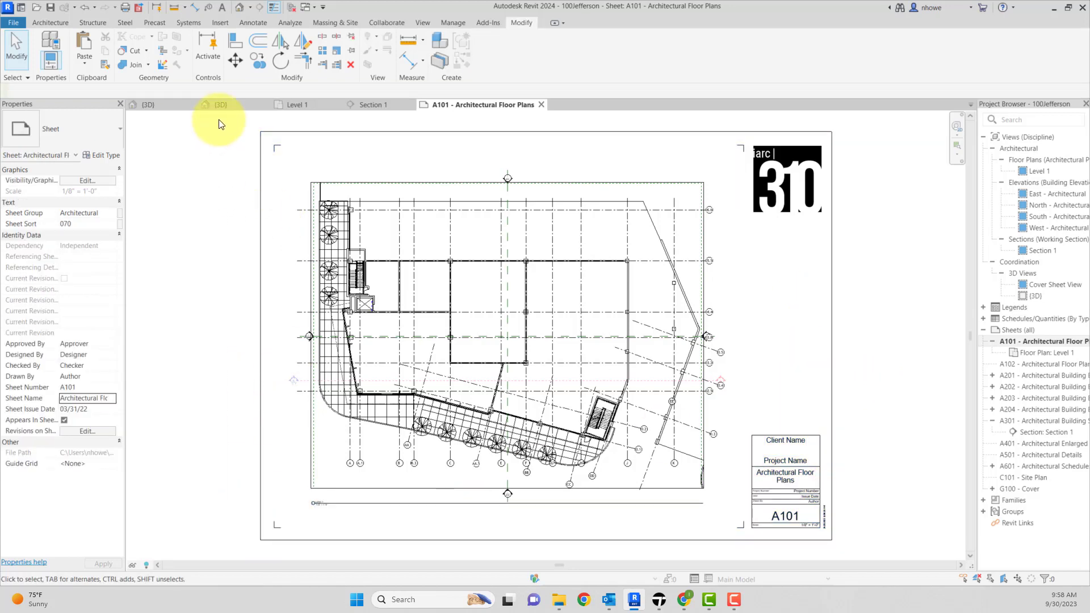
Compare the ClassDiagram project's 3D massing with the detailed building in the 100Jefferson 3D view.
{"action": "left_click", "coordinate": [236, 104]}
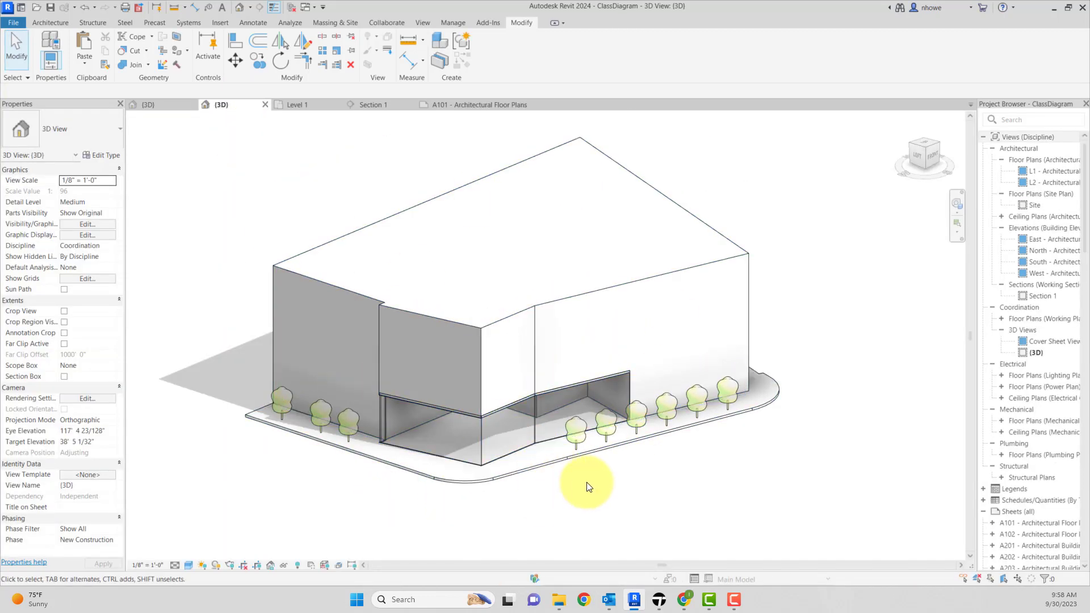
{"action": "scroll", "coordinate": [595, 471], "scroll_direction": "up", "scroll_amount": 2}
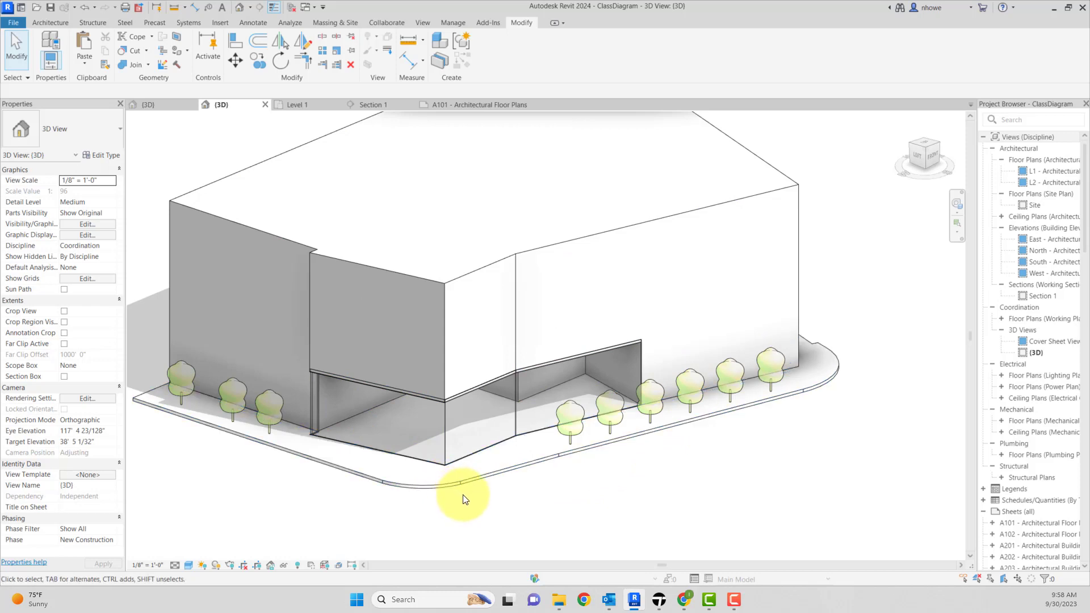
{"action": "middle_click_drag", "start_coordinate": [542, 478], "coordinate": [562, 470]}
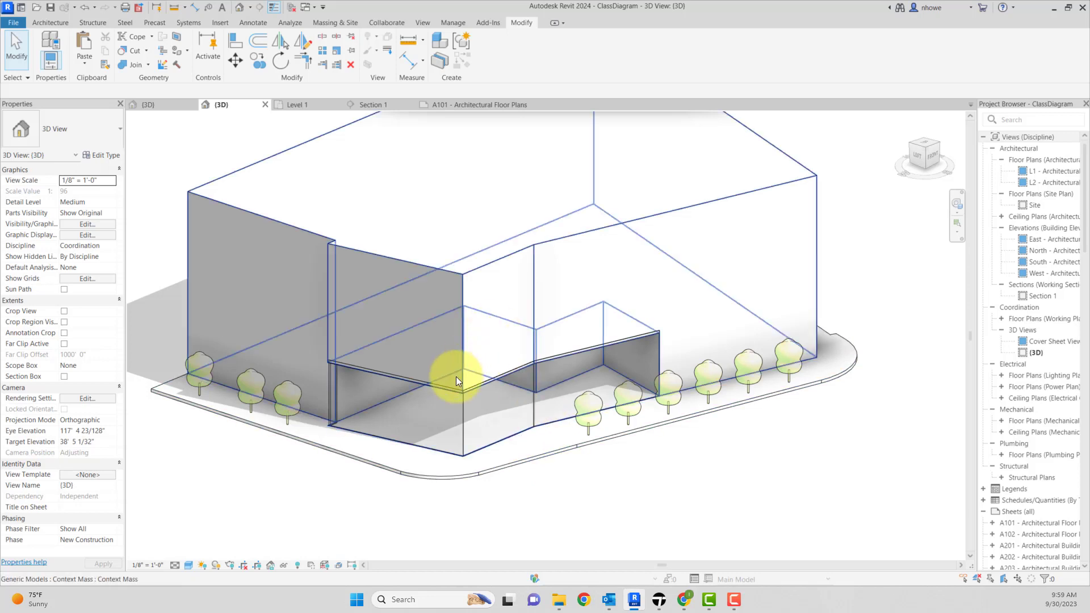
{"action": "left_click", "coordinate": [179, 107]}
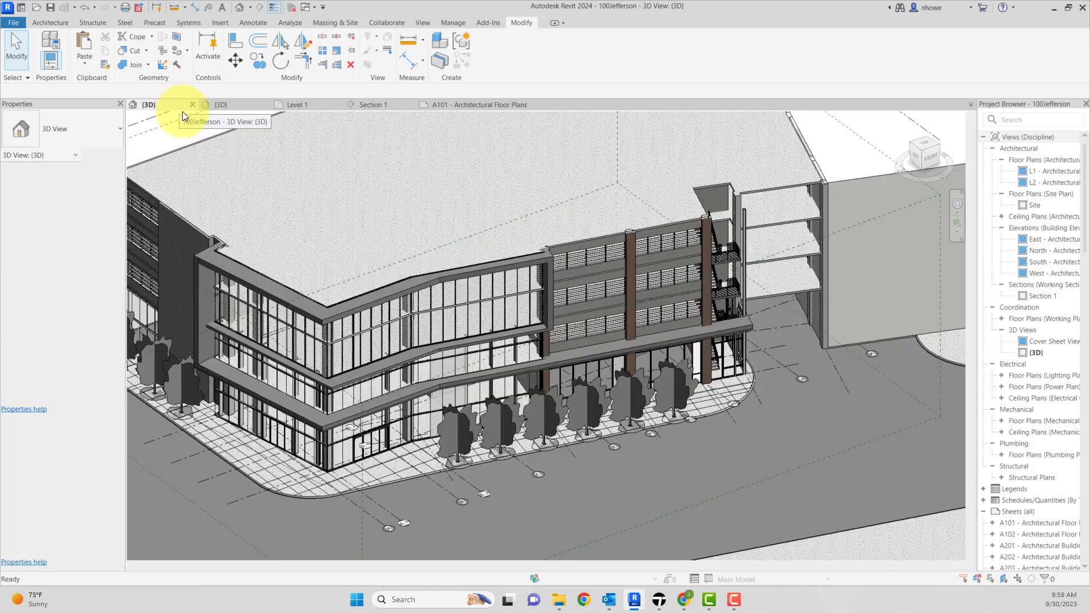
{"action": "left_click", "coordinate": [256, 103]}
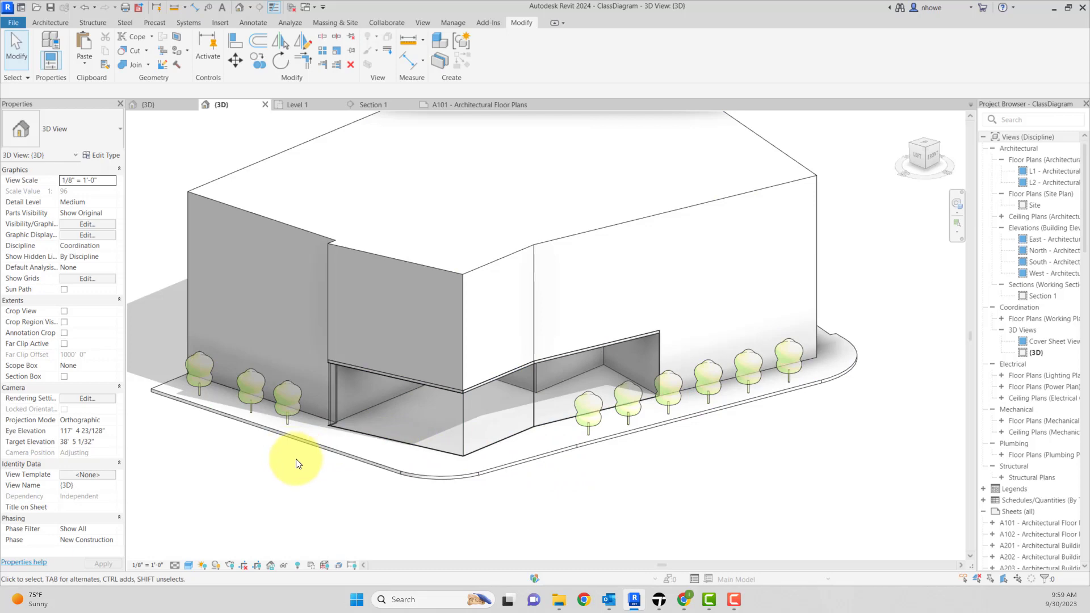
In the 100Jefferson 3D view, select all instances of the 30 x 30 Concrete-Rectangular-Column1 structural column and copy them to the clipboard.
{"action": "left_click", "coordinate": [165, 105]}
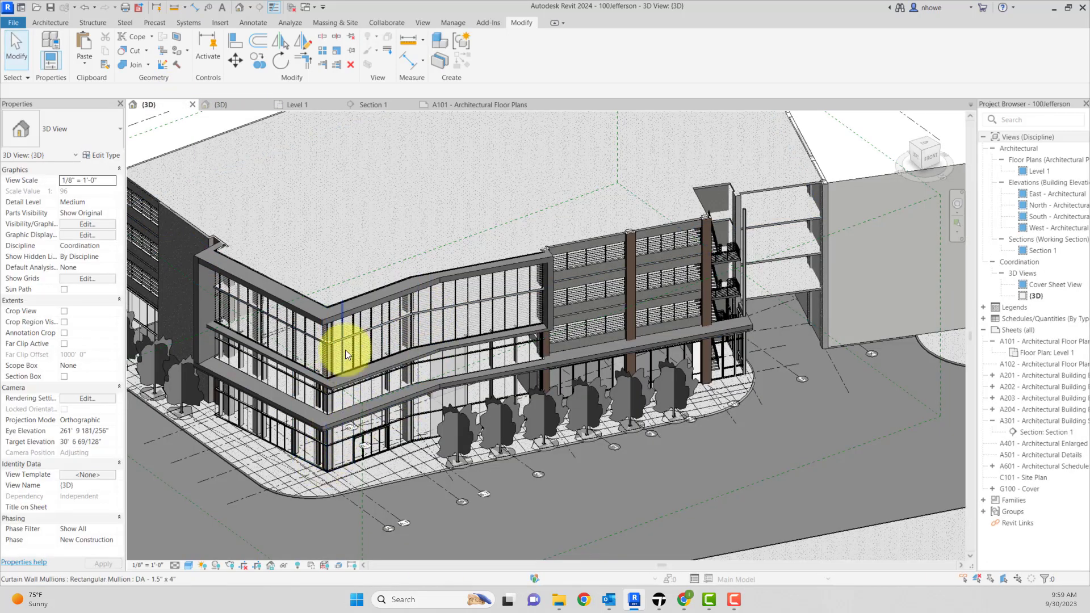
{"action": "scroll", "coordinate": [345, 349], "scroll_direction": "up", "scroll_amount": 2}
{"action": "middle_click_drag", "start_coordinate": [323, 336], "coordinate": [336, 294], "text": "shift"}
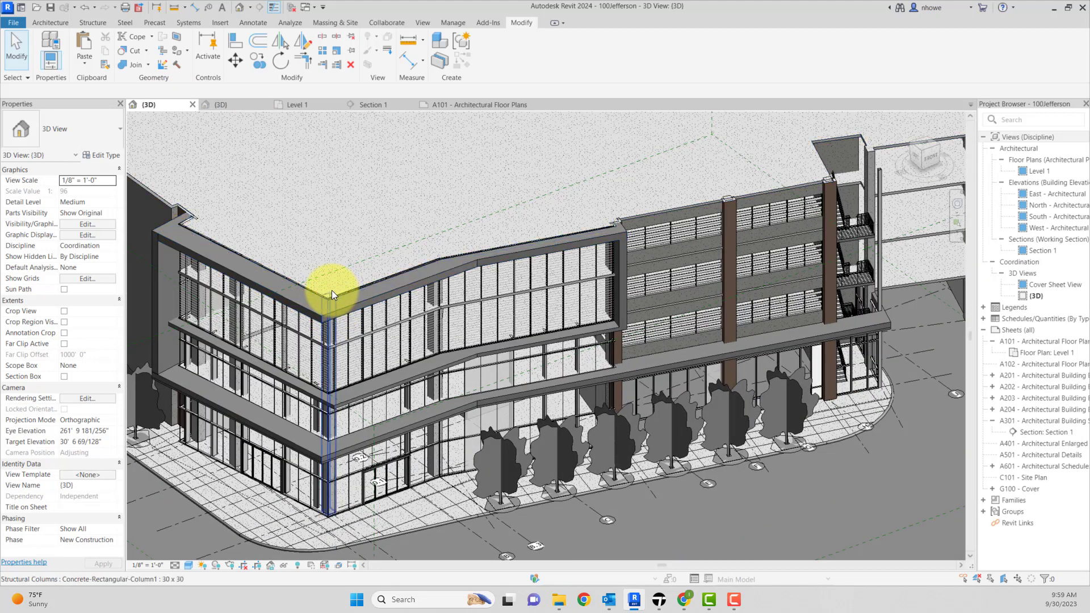
{"action": "left_click", "coordinate": [331, 291]}
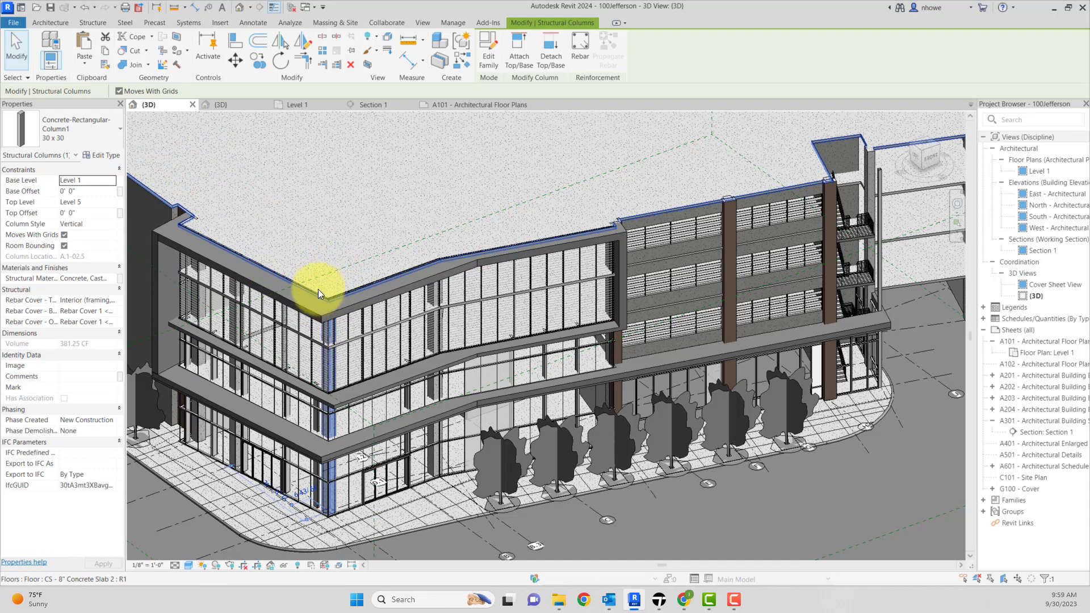
{"action": "right_click", "coordinate": [332, 316]}
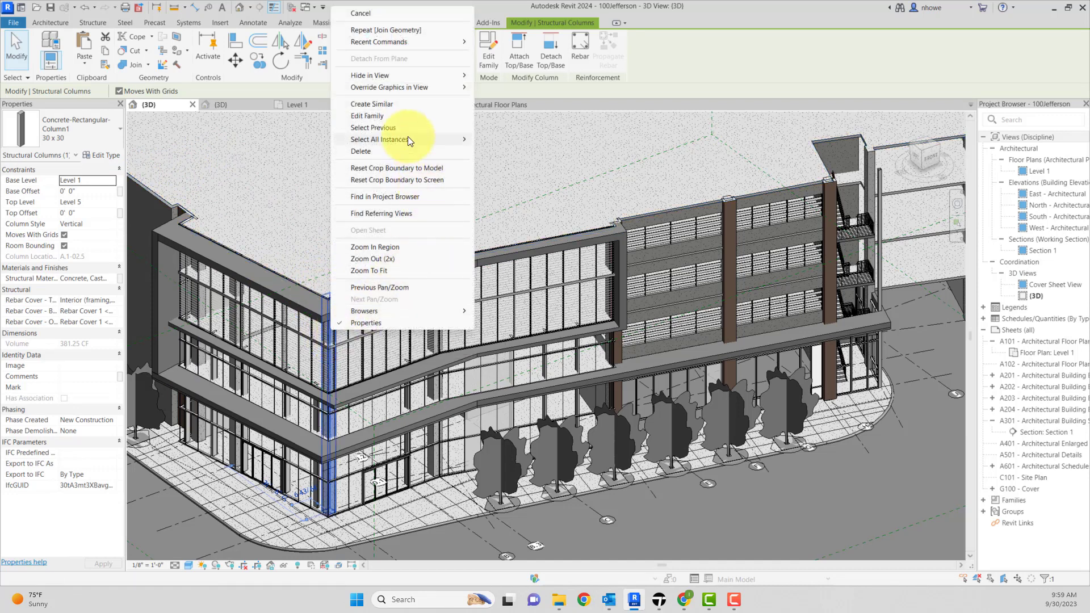
{"action": "mouse_move", "coordinate": [408, 139]}
{"action": "left_click", "coordinate": [522, 149]}
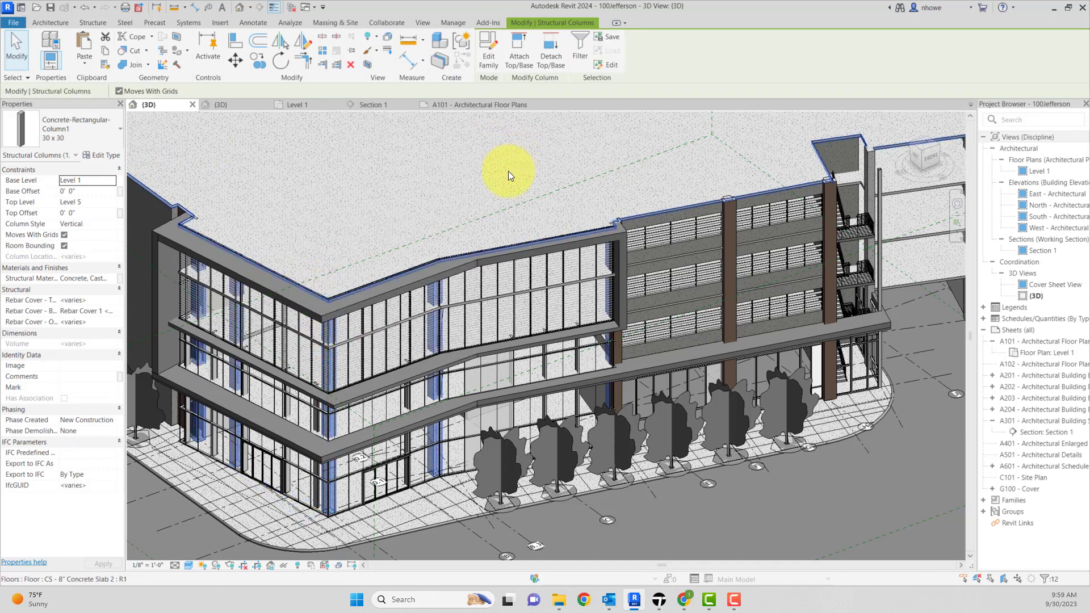
{"action": "scroll", "coordinate": [509, 172], "scroll_direction": "down", "scroll_amount": 2}
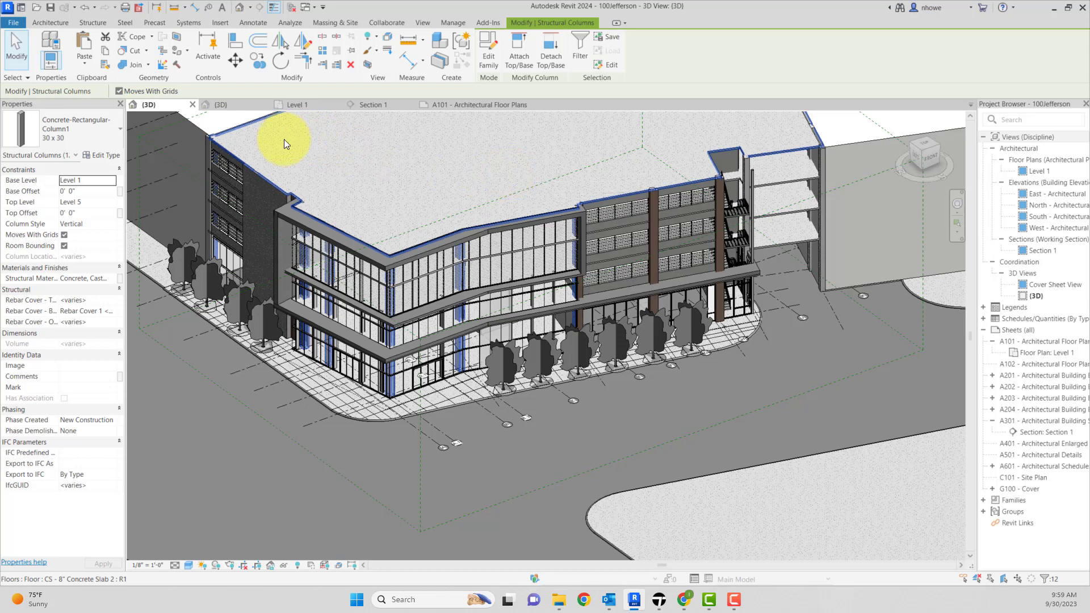
{"action": "middle_click_drag", "start_coordinate": [522, 176], "coordinate": [576, 281]}
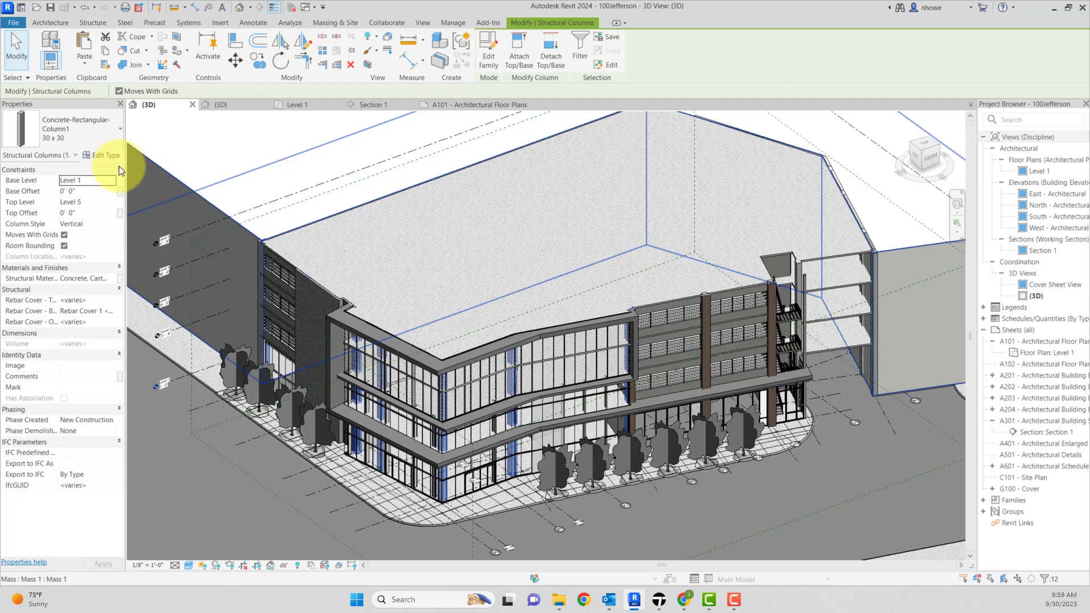
Paste the copied columns into the ClassDiagram 3D view, aligned to selected level L1.
{"action": "left_click", "coordinate": [234, 108]}
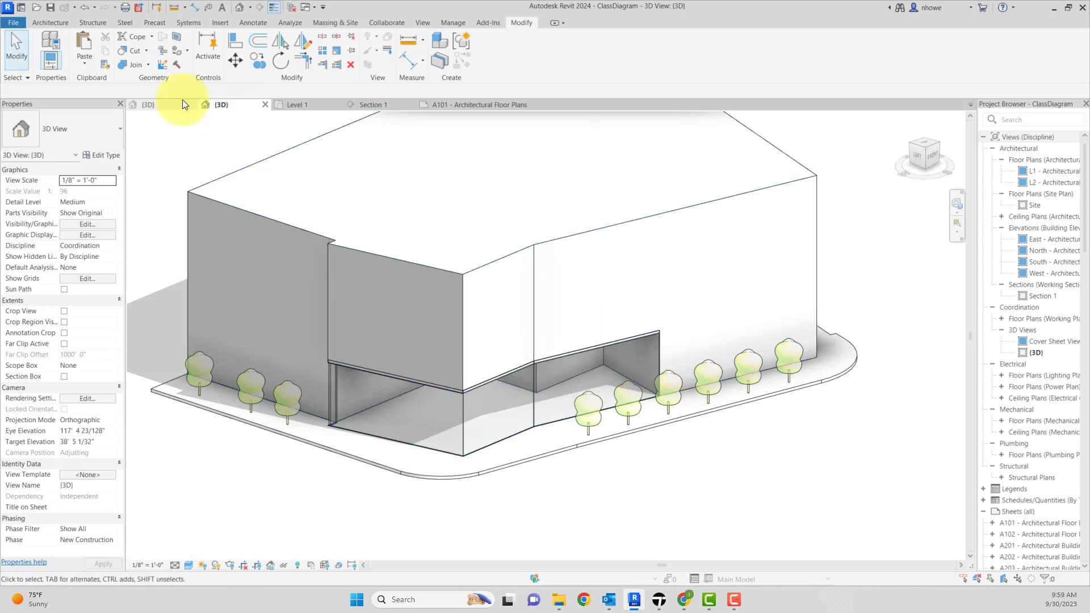
{"action": "left_click", "coordinate": [86, 61]}
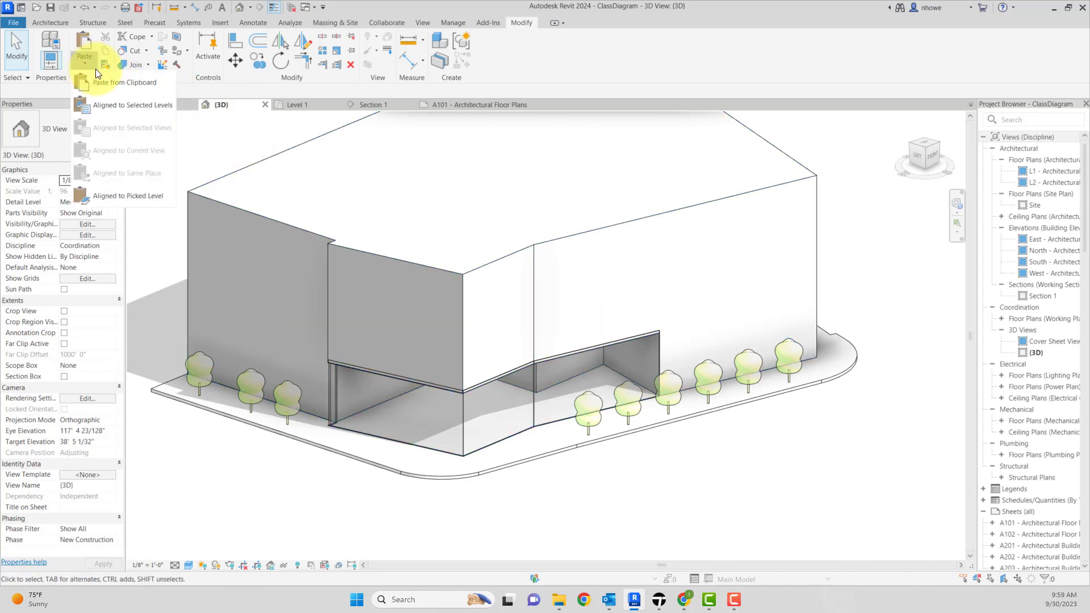
{"action": "left_click", "coordinate": [109, 105]}
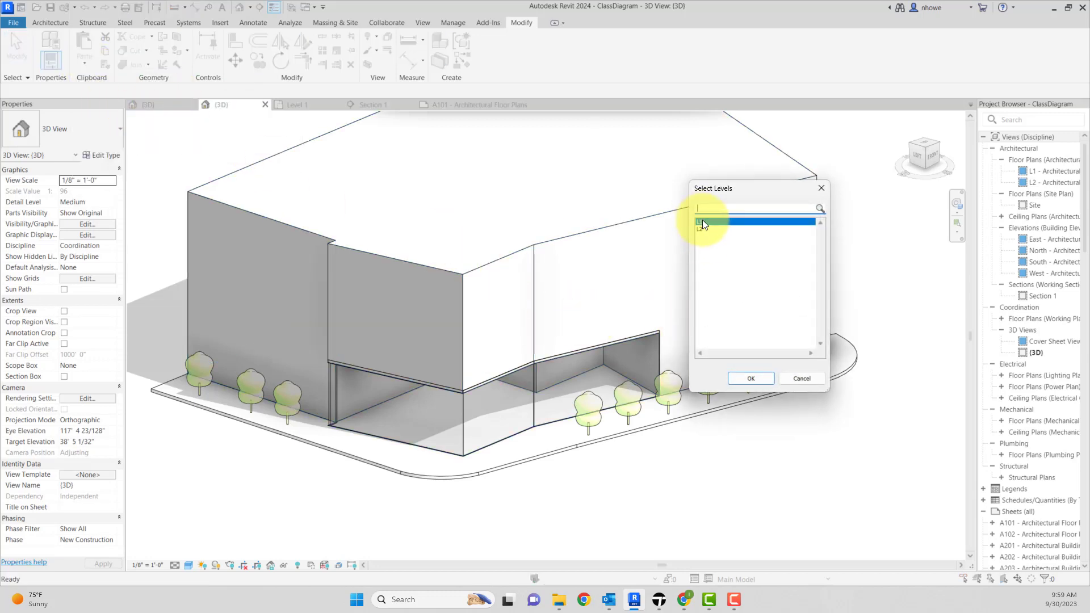
{"action": "left_click", "coordinate": [751, 379]}
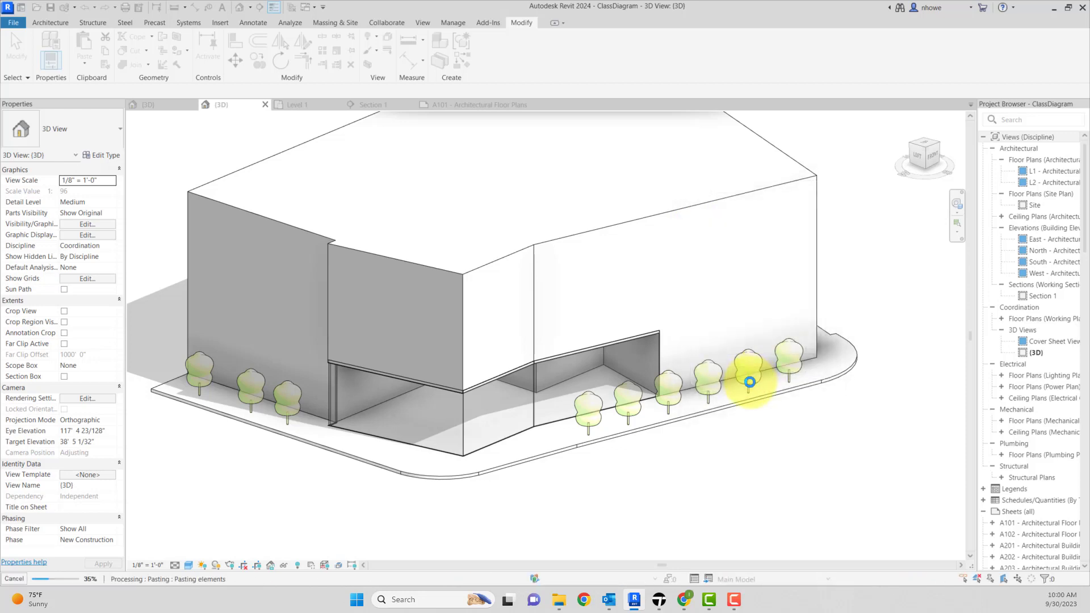
Set the top level of the pasted structural columns to L2.
{"action": "scroll", "coordinate": [747, 384], "scroll_direction": "down", "scroll_amount": 2}
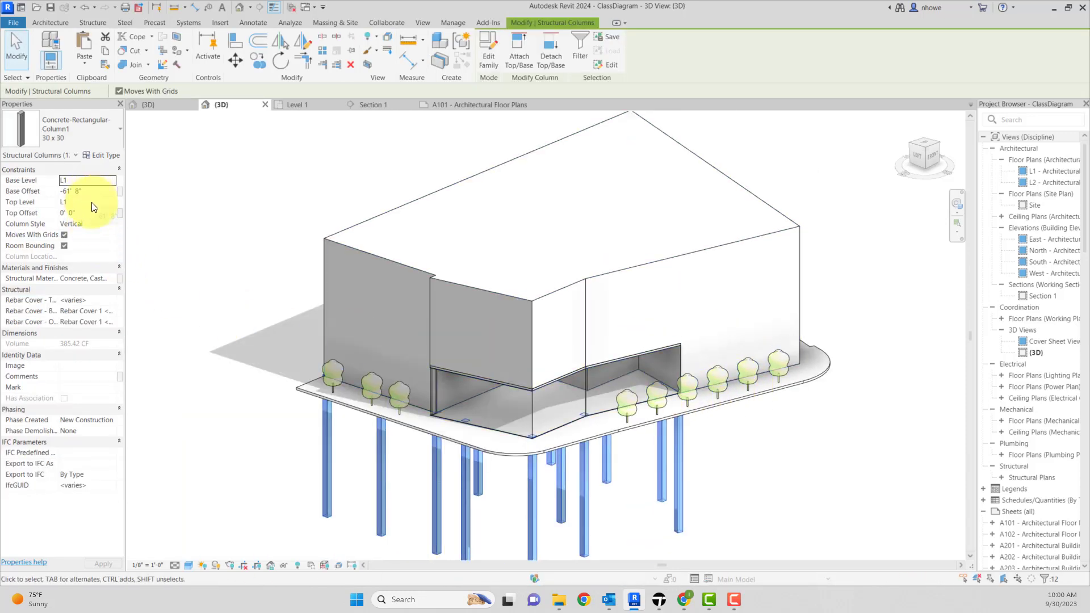
{"action": "left_click", "coordinate": [109, 201]}
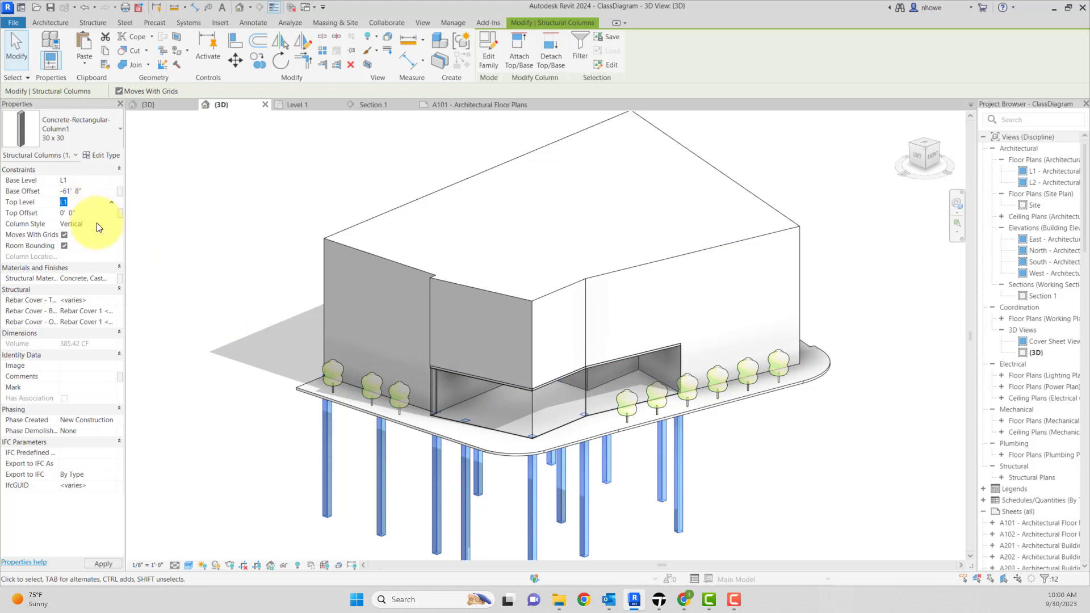
{"action": "type", "text": "L2"}
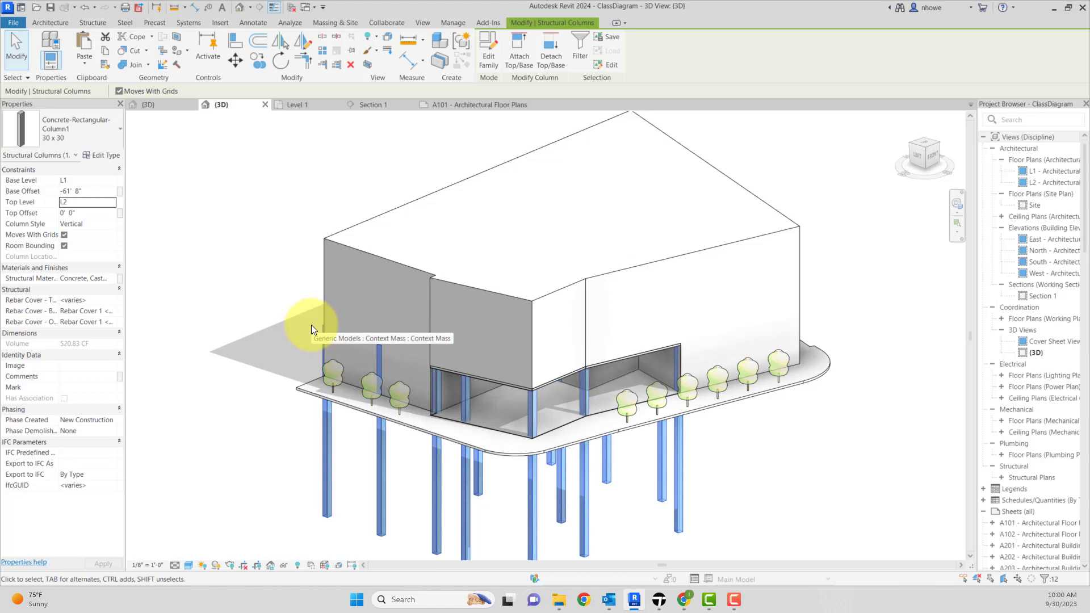
Set the pasted structural columns' base offset to 0' 0" and their structural material to DiagramWhite.
{"action": "left_click", "coordinate": [87, 192]}
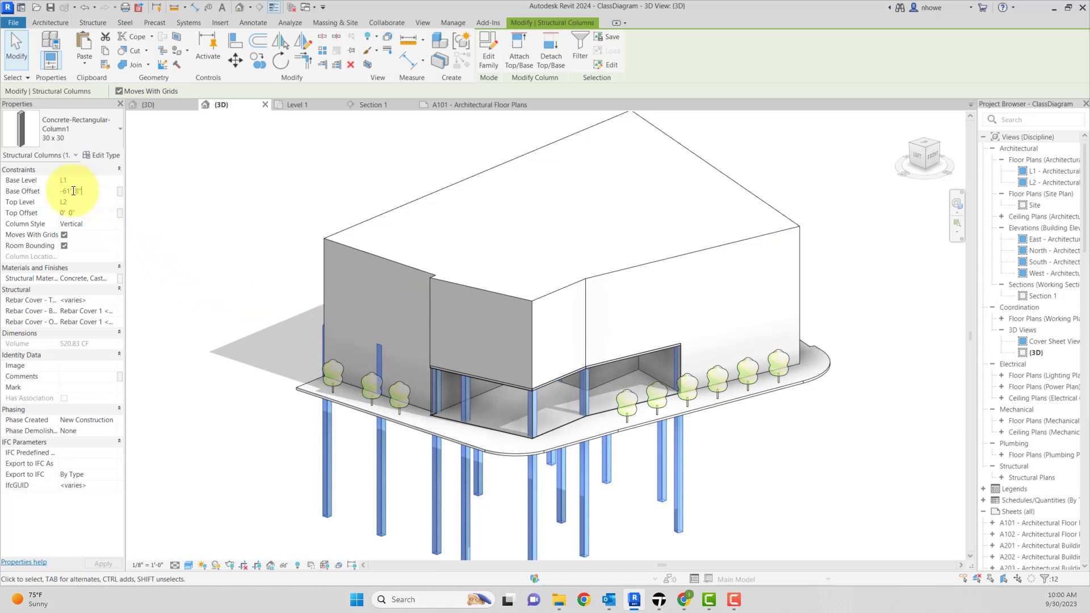
{"action": "type", "text": "0' 0"}
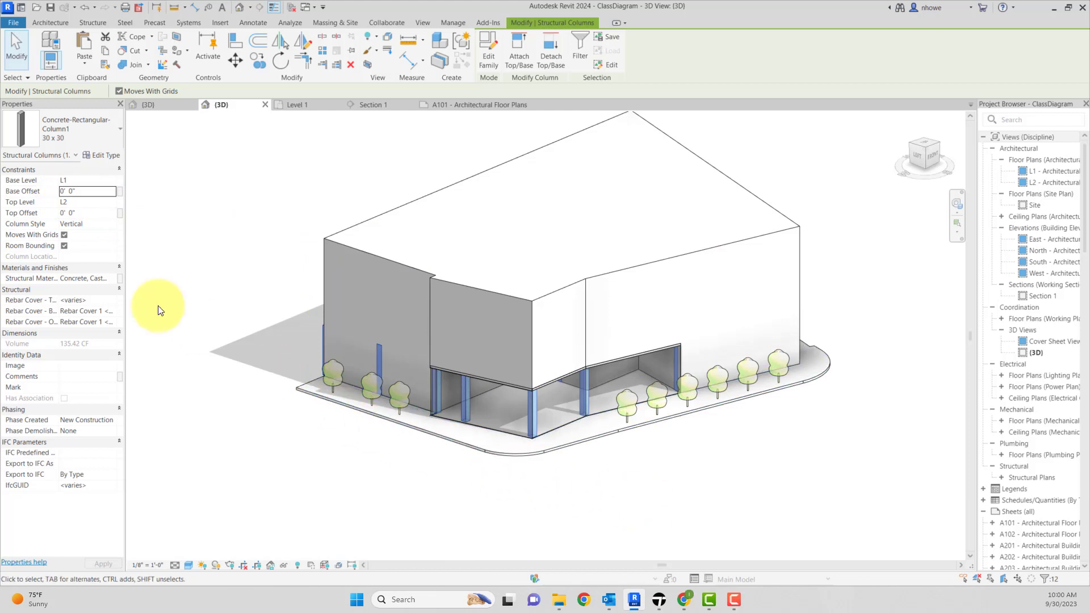
{"action": "left_click", "coordinate": [110, 277]}
{"action": "left_click", "coordinate": [110, 277]}
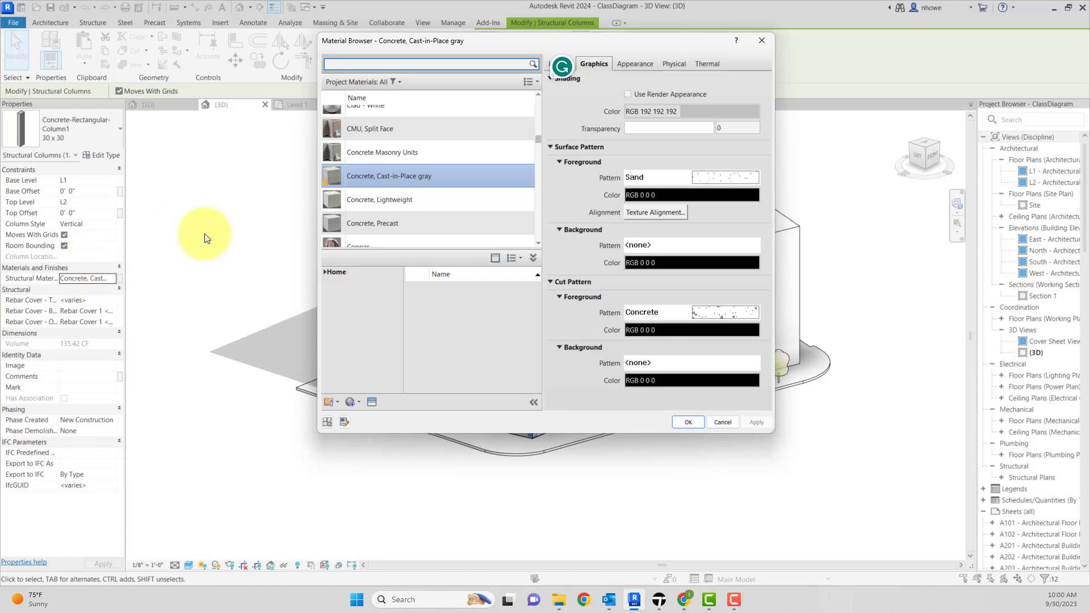
{"action": "type", "text": "r"}
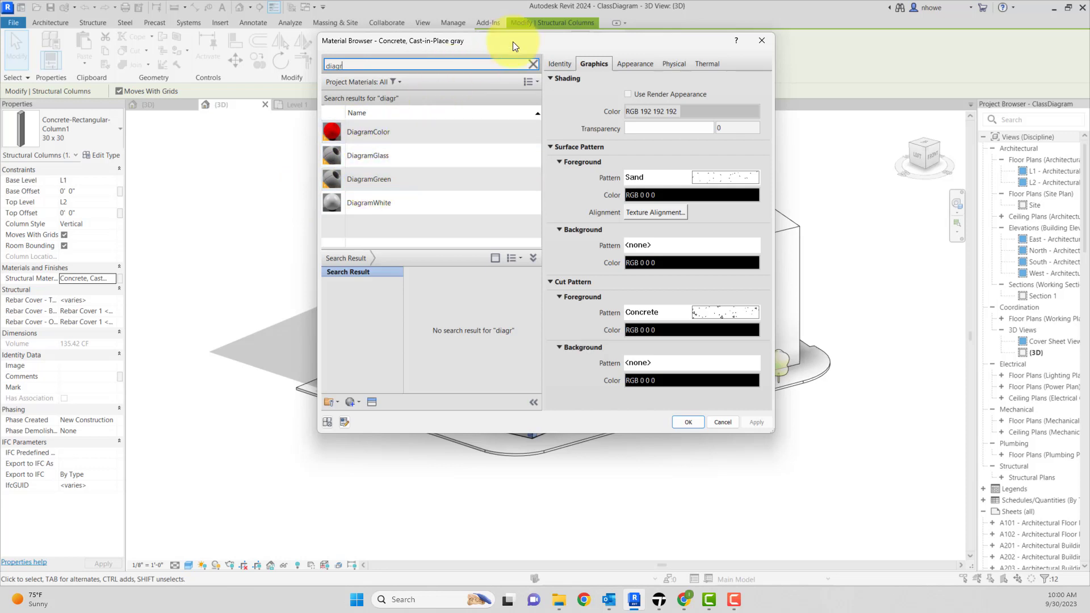
{"action": "left_click_drag", "start_coordinate": [512, 42], "coordinate": [695, 37]}
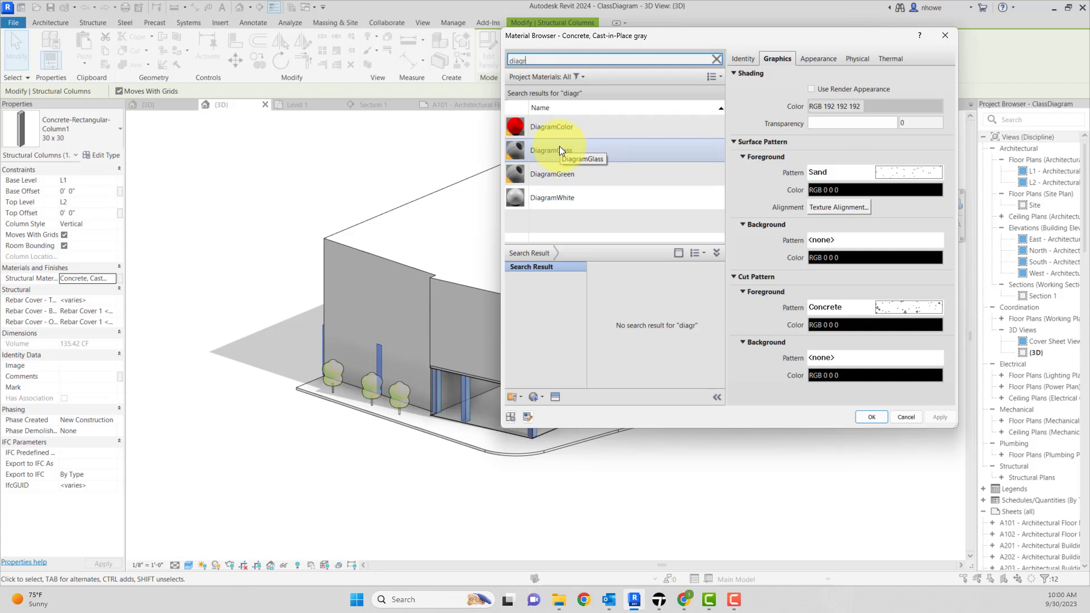
{"action": "left_click", "coordinate": [583, 197]}
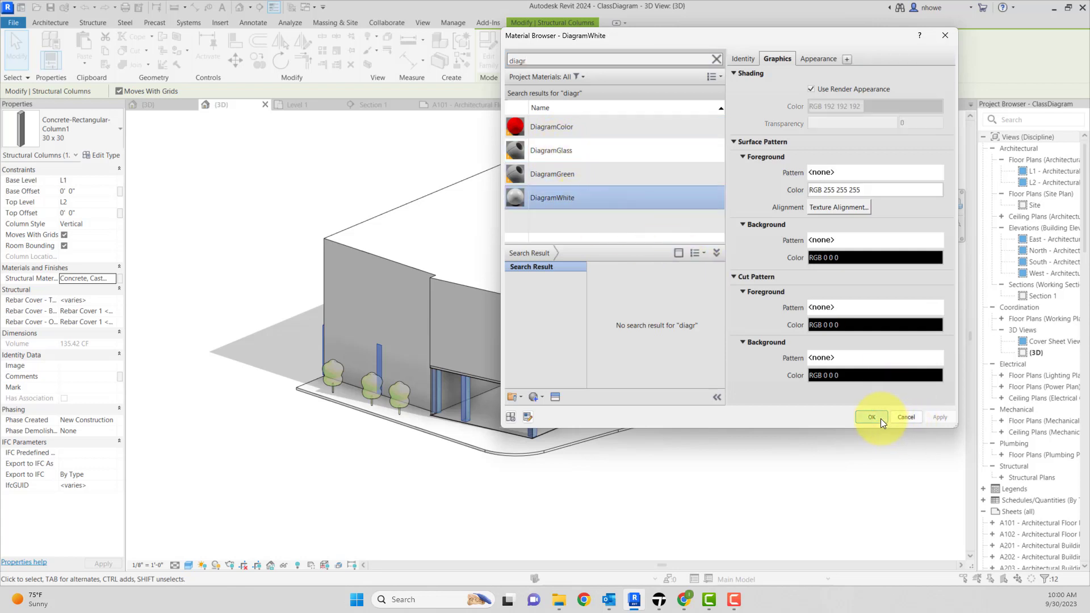
{"action": "left_click", "coordinate": [872, 417]}
{"action": "left_click", "coordinate": [696, 471]}
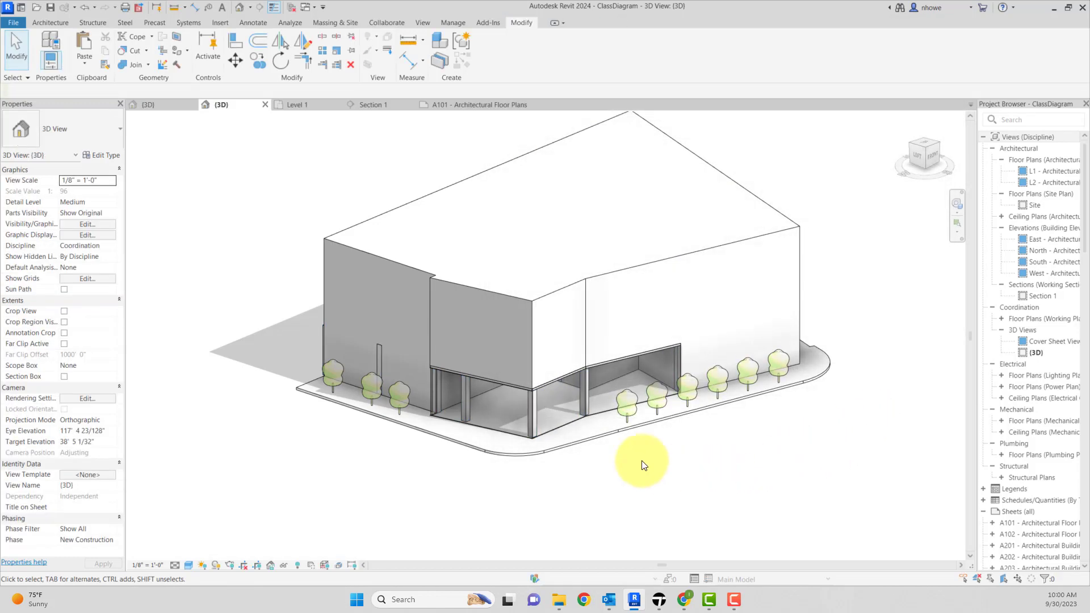
Delete the structural column that protrudes through the context mass's shaded side wall behind the three street trees.
{"action": "left_click", "coordinate": [379, 364]}
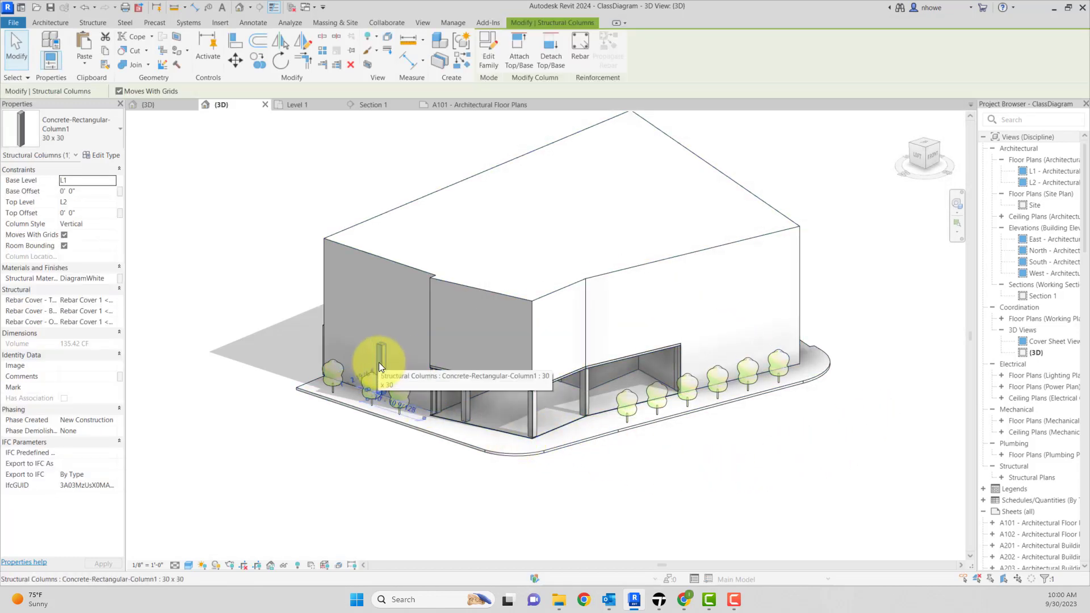
{"action": "key", "text": "Delete"}
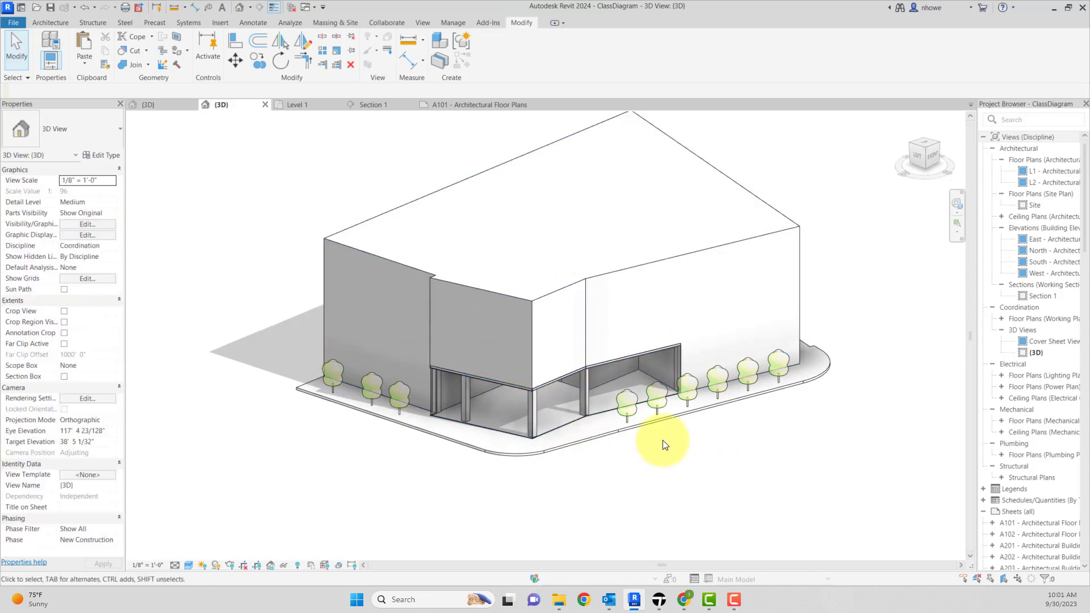
{"action": "scroll", "coordinate": [663, 440], "scroll_direction": "up", "scroll_amount": 2}
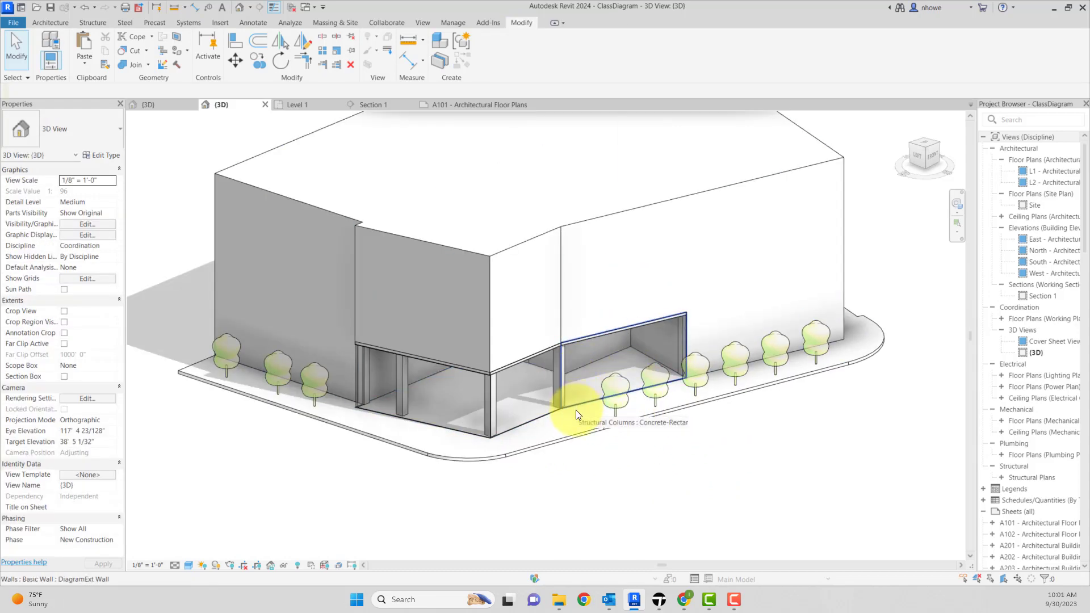
{"action": "scroll", "coordinate": [596, 409], "scroll_direction": "up", "scroll_amount": 1}
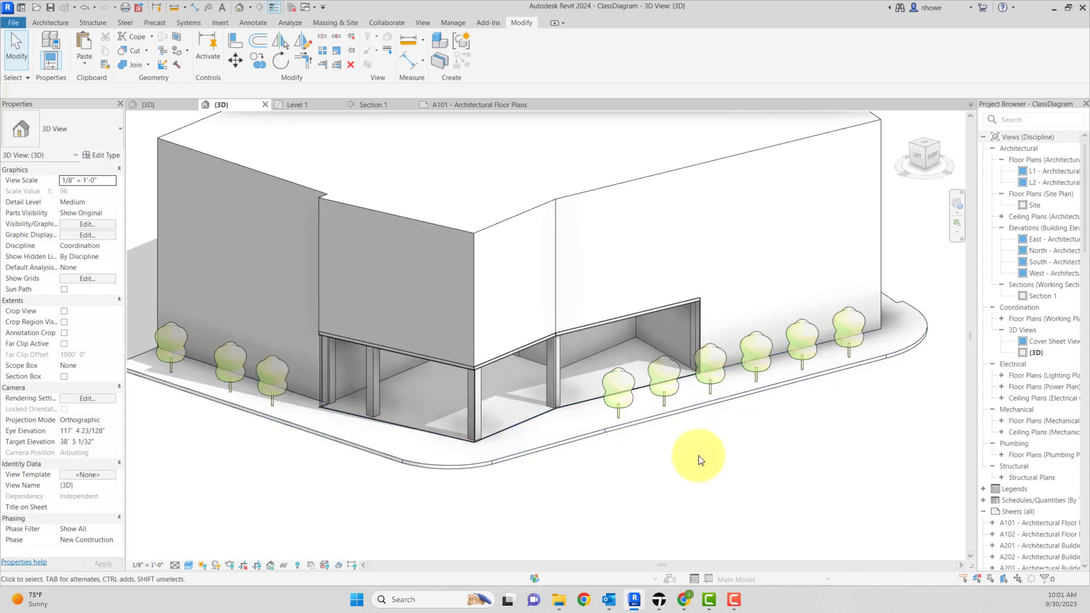
{"action": "scroll", "coordinate": [697, 450], "scroll_direction": "down", "scroll_amount": 1}
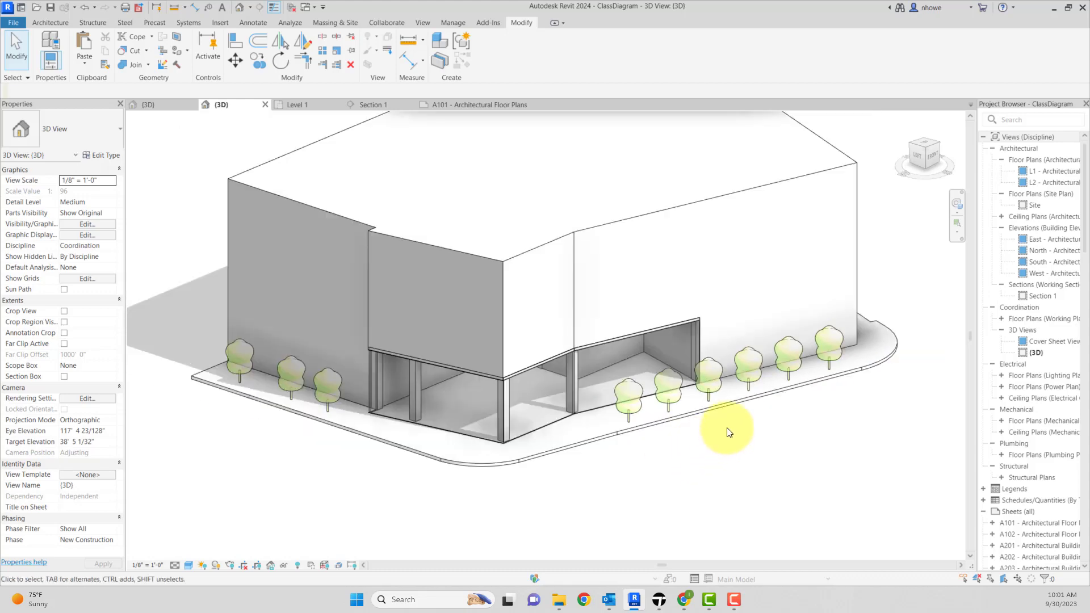
{"action": "scroll", "coordinate": [747, 417], "scroll_direction": "down", "scroll_amount": 2}
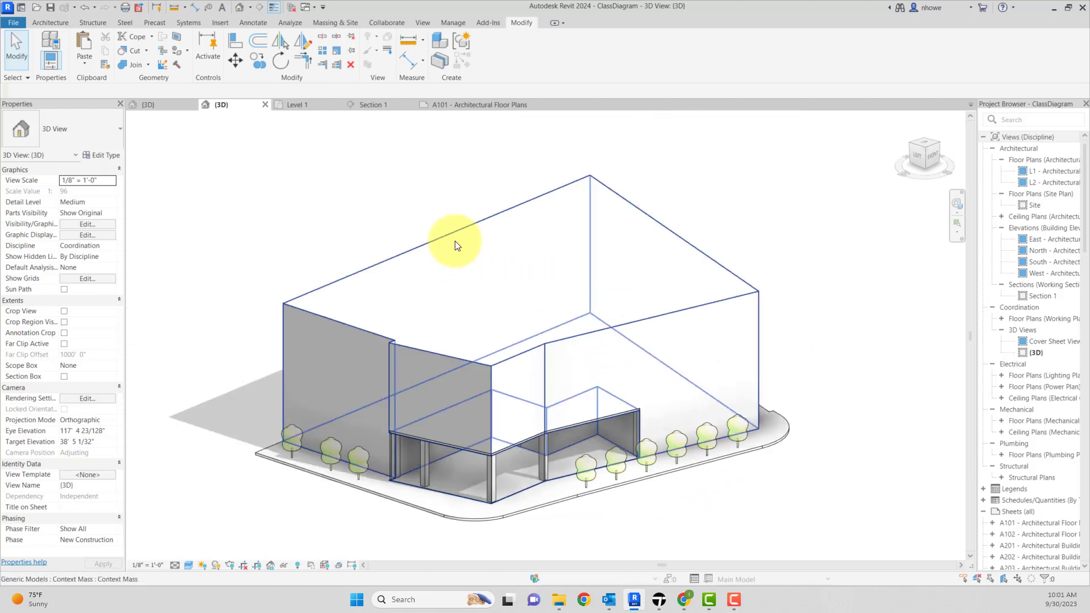
Turn off smooth lines with anti-aliasing for the 3D view and examine the mass edges up close.
{"action": "left_click", "coordinate": [188, 564]}
{"action": "left_click", "coordinate": [206, 481]}
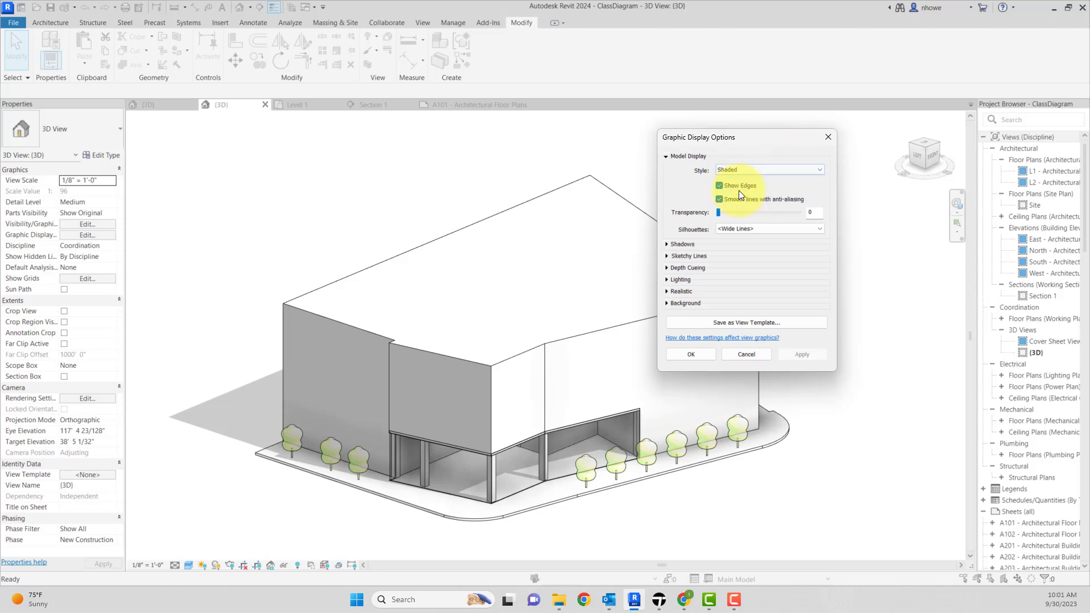
{"action": "left_click", "coordinate": [723, 198]}
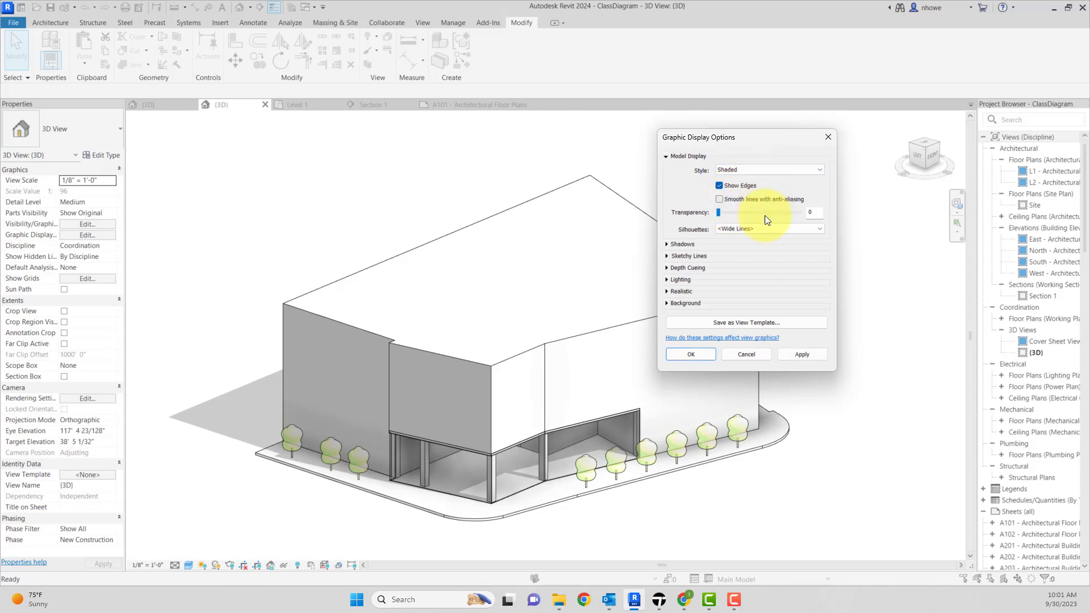
{"action": "left_click", "coordinate": [795, 353]}
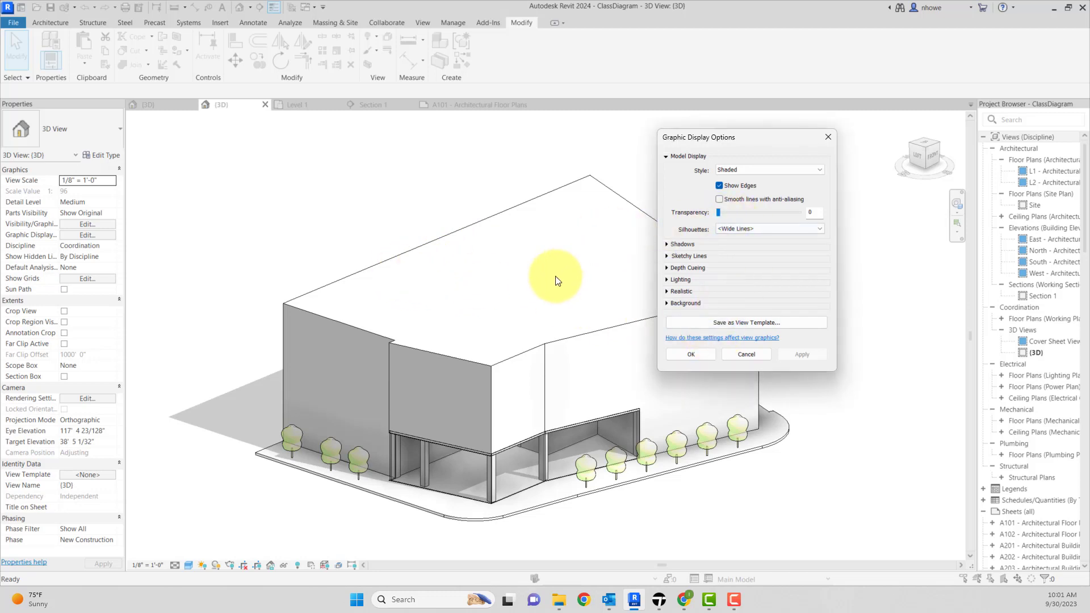
{"action": "left_click", "coordinate": [668, 349]}
{"action": "scroll", "coordinate": [335, 312], "scroll_direction": "up", "scroll_amount": 8}
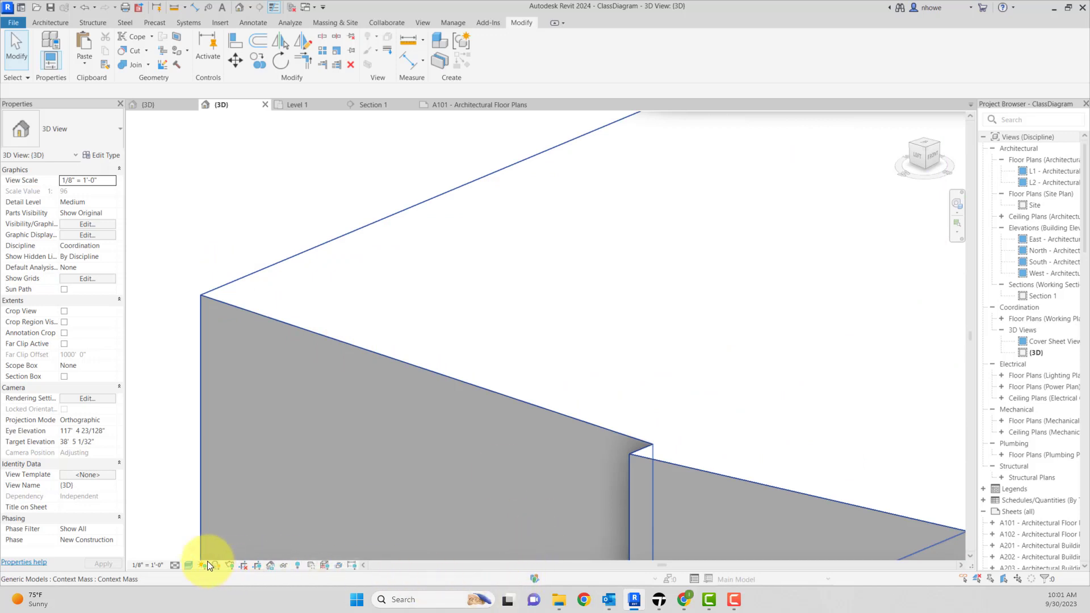
Turn on smooth lines with anti-aliasing for the 3D view and set its silhouettes to <Wide Lines>.
{"action": "left_click", "coordinate": [188, 565]}
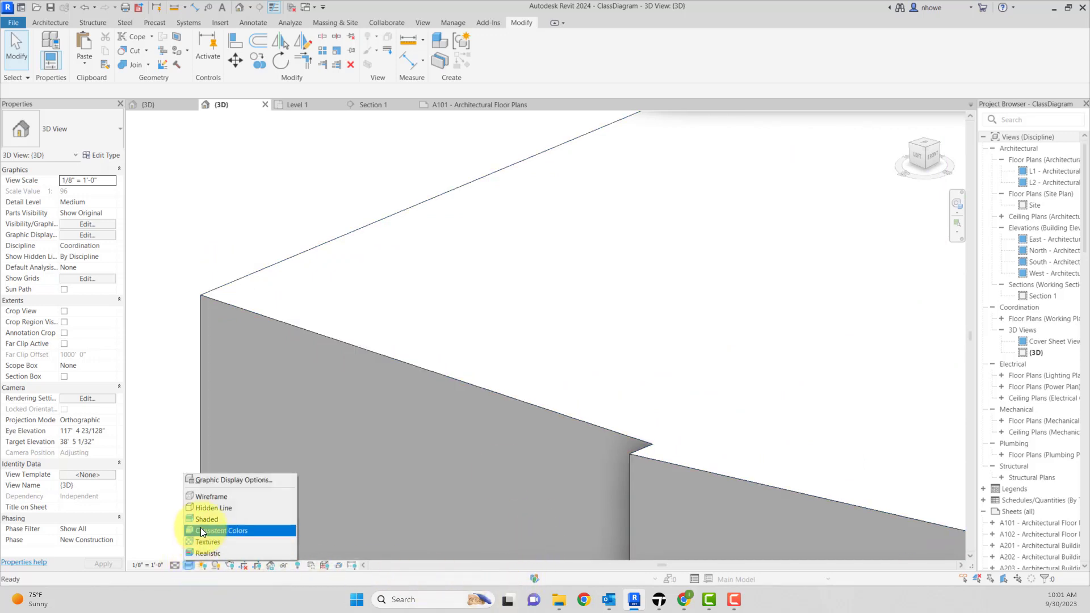
{"action": "left_click", "coordinate": [216, 480]}
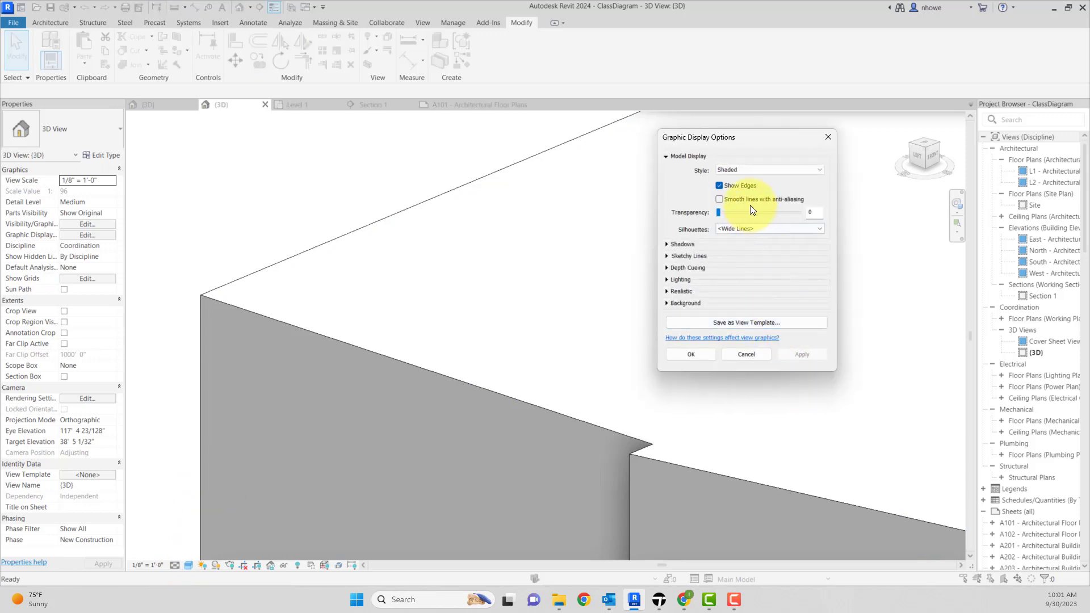
{"action": "left_click", "coordinate": [746, 200]}
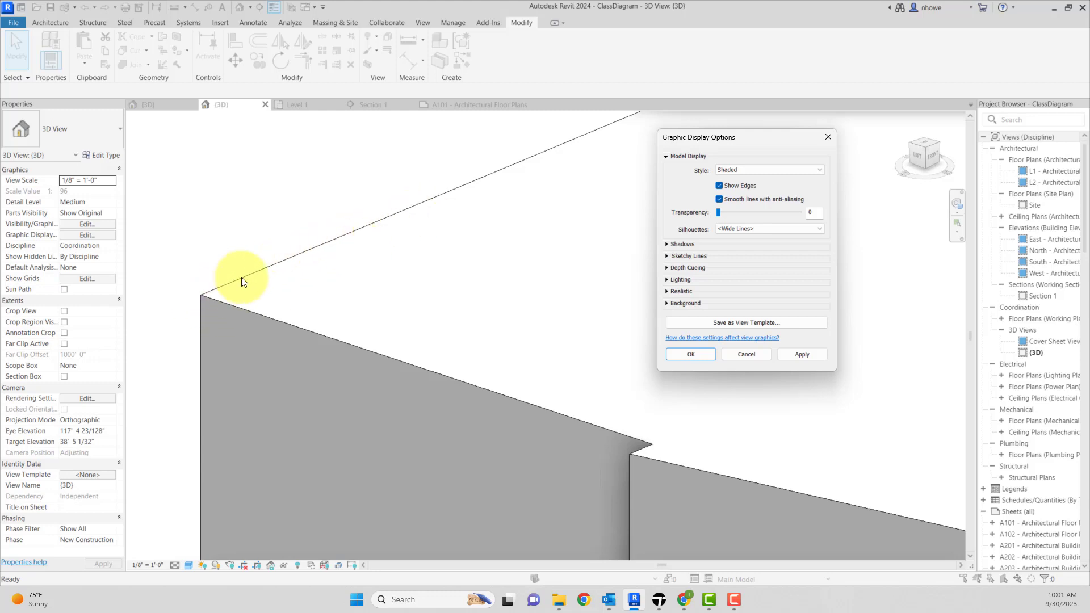
{"action": "left_click", "coordinate": [794, 353]}
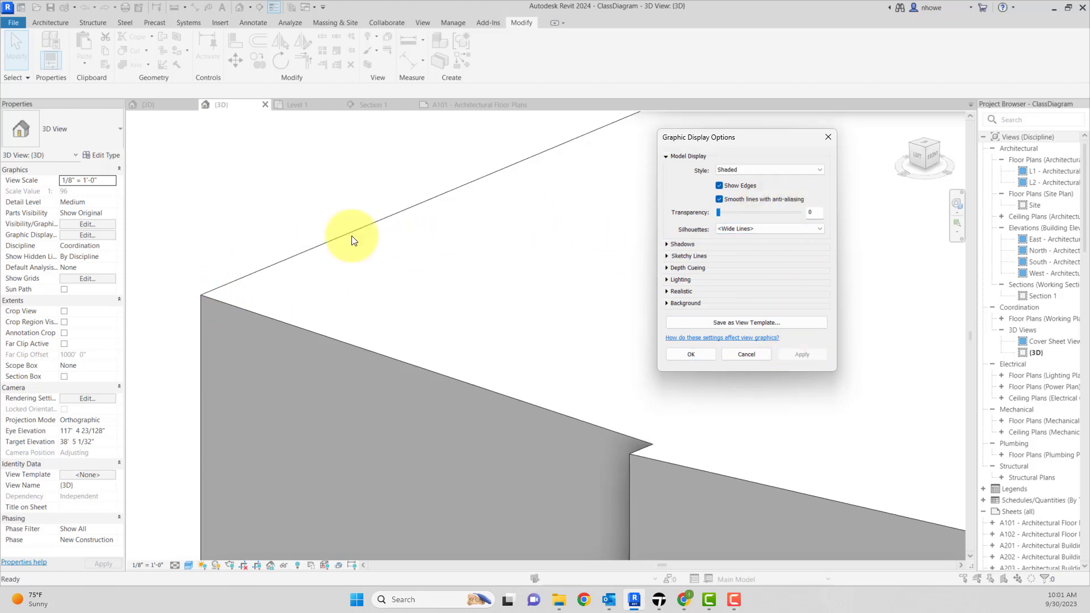
{"action": "left_click", "coordinate": [744, 228]}
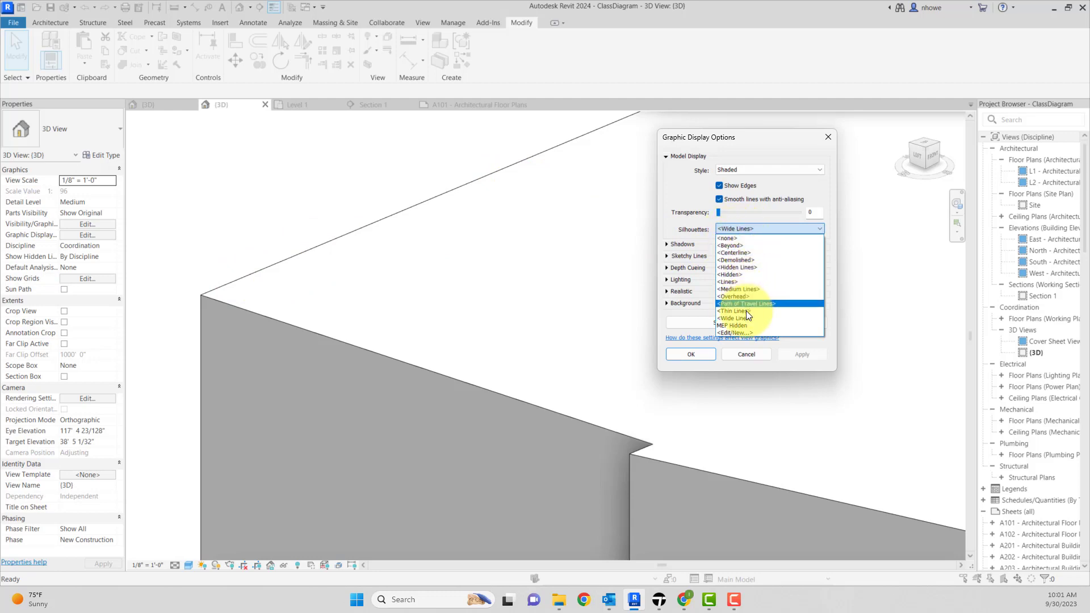
{"action": "left_click", "coordinate": [747, 318]}
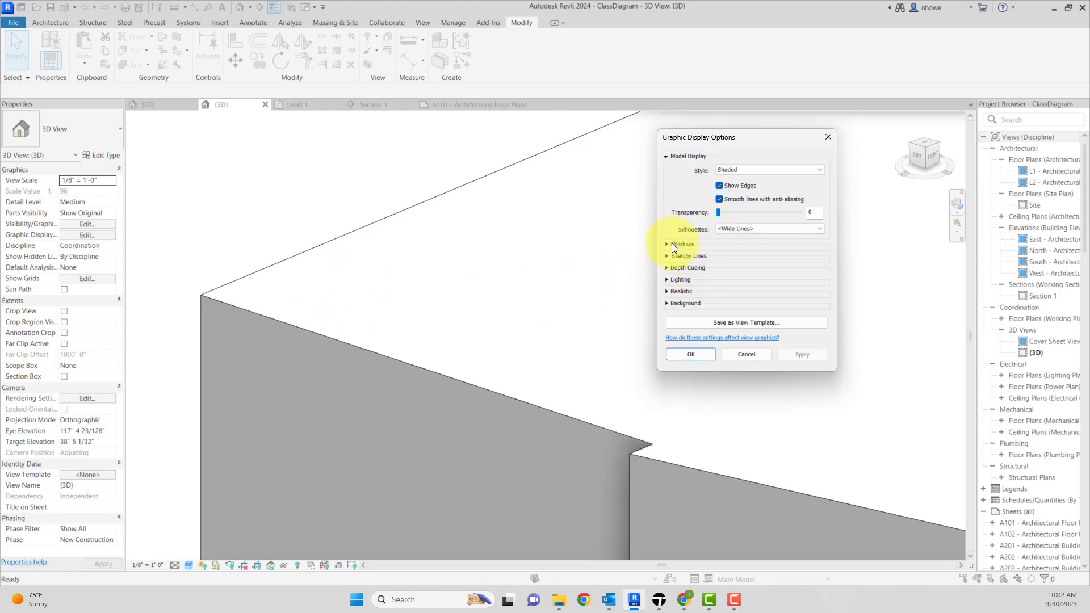
Review the 3D view's sun, ambient light and shadow intensities and its cast and ambient shadow options.
{"action": "left_click", "coordinate": [675, 280]}
{"action": "double_click", "coordinate": [810, 343]}
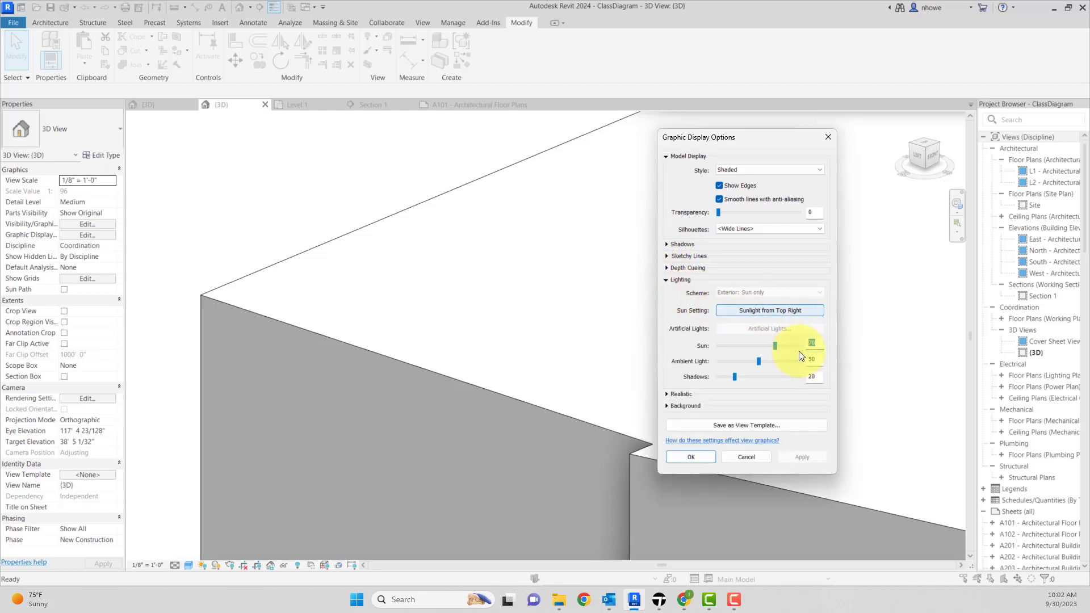
{"action": "double_click", "coordinate": [818, 361]}
{"action": "double_click", "coordinate": [816, 377]}
{"action": "left_click", "coordinate": [668, 245]}
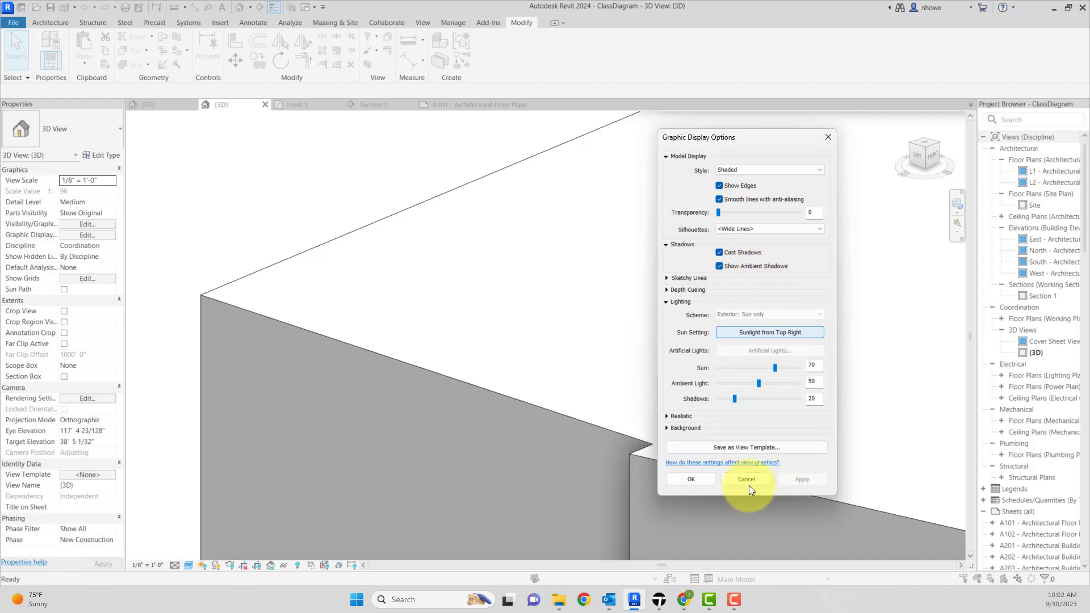
{"action": "left_click", "coordinate": [691, 479]}
Turn off cast shadows in the 3D view.
{"action": "scroll", "coordinate": [676, 471], "scroll_direction": "down", "scroll_amount": 5}
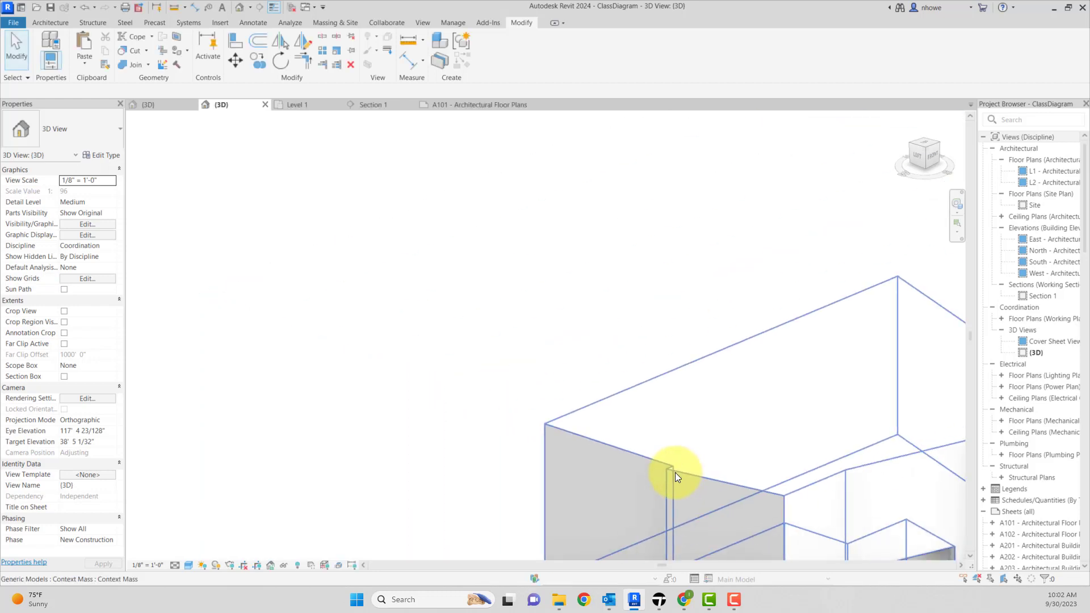
{"action": "mouse_move", "coordinate": [678, 474]}
{"action": "middle_mouse_down", "text": "shift"}
{"action": "mouse_move", "coordinate": [696, 462]}
{"action": "mouse_move", "coordinate": [829, 543]}
{"action": "middle_mouse_up", "text": "shift"}
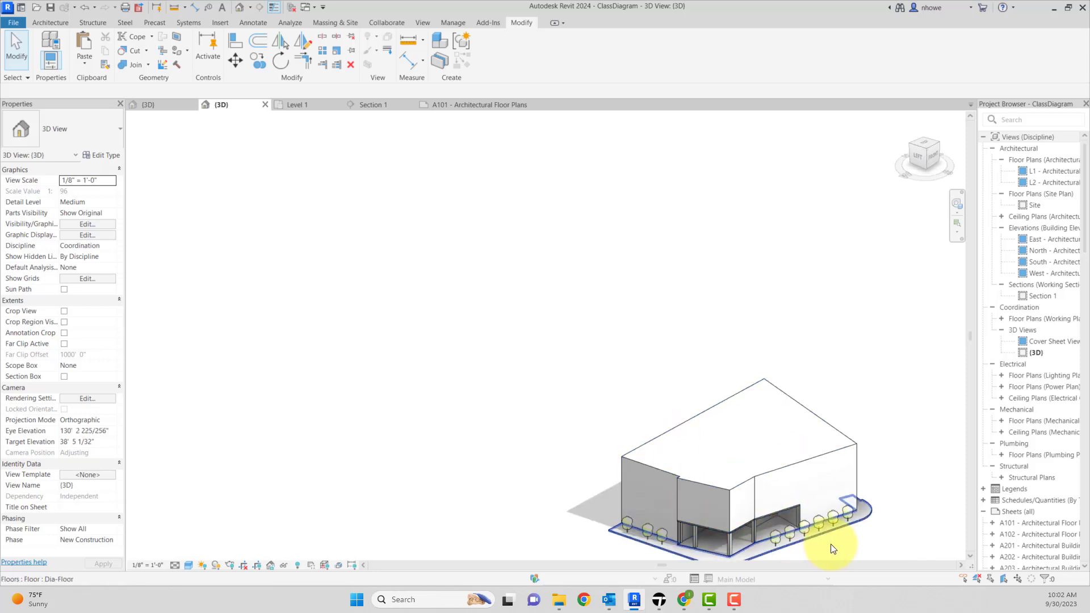
{"action": "scroll", "coordinate": [873, 549], "scroll_direction": "up", "scroll_amount": 5}
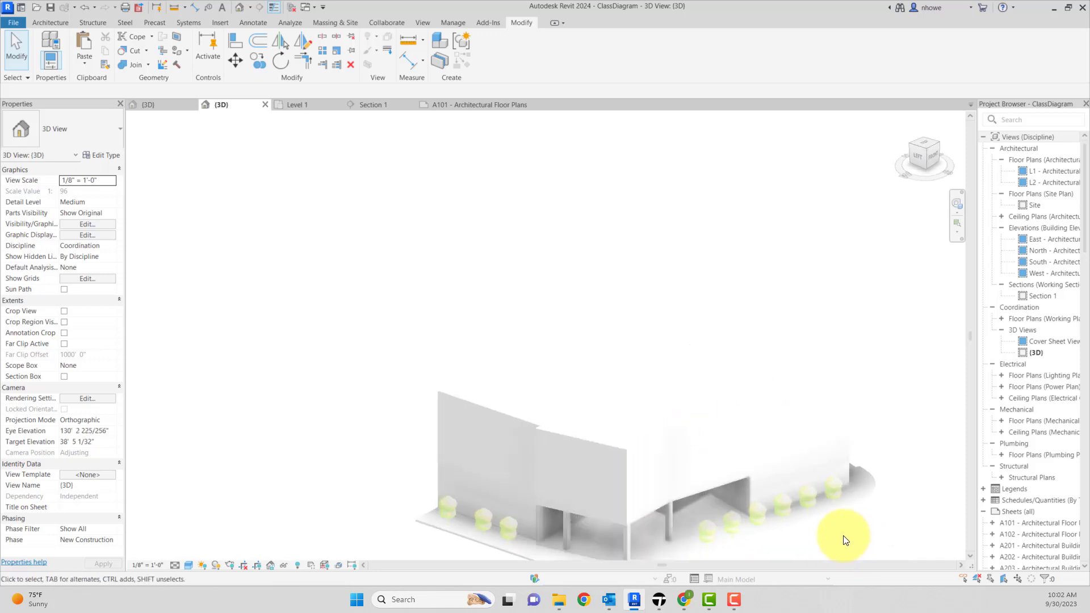
{"action": "middle_click_drag", "start_coordinate": [836, 530], "coordinate": [754, 445]}
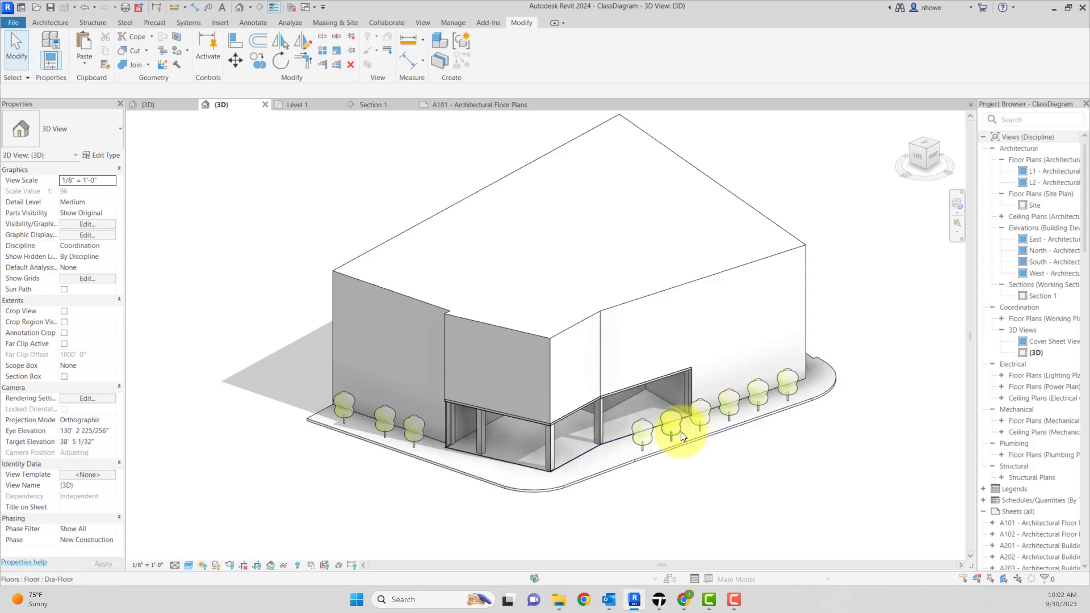
{"action": "left_click", "coordinate": [219, 565]}
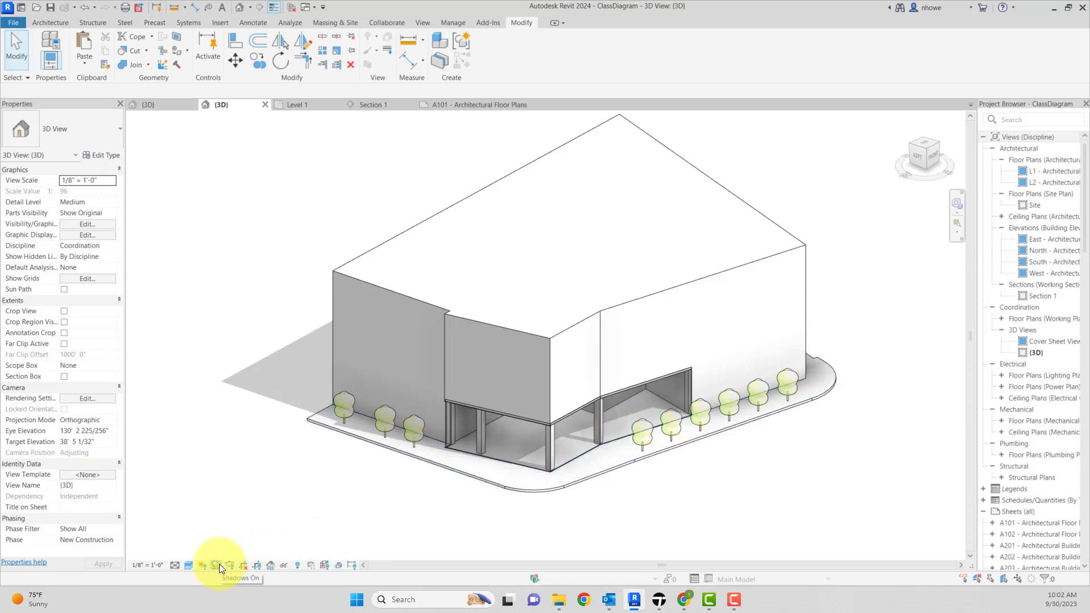
{"action": "left_click", "coordinate": [219, 564]}
{"action": "left_click", "coordinate": [219, 564]}
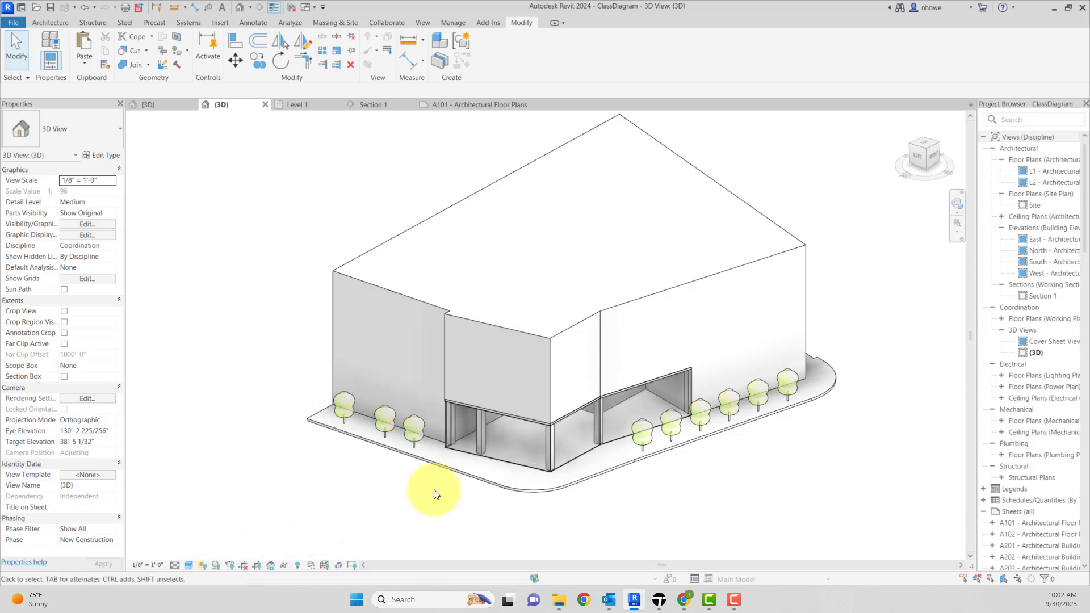
Inspect the context mass and the ground-floor columns around the recessed corner without cast shadows.
{"action": "left_click", "coordinate": [441, 305]}
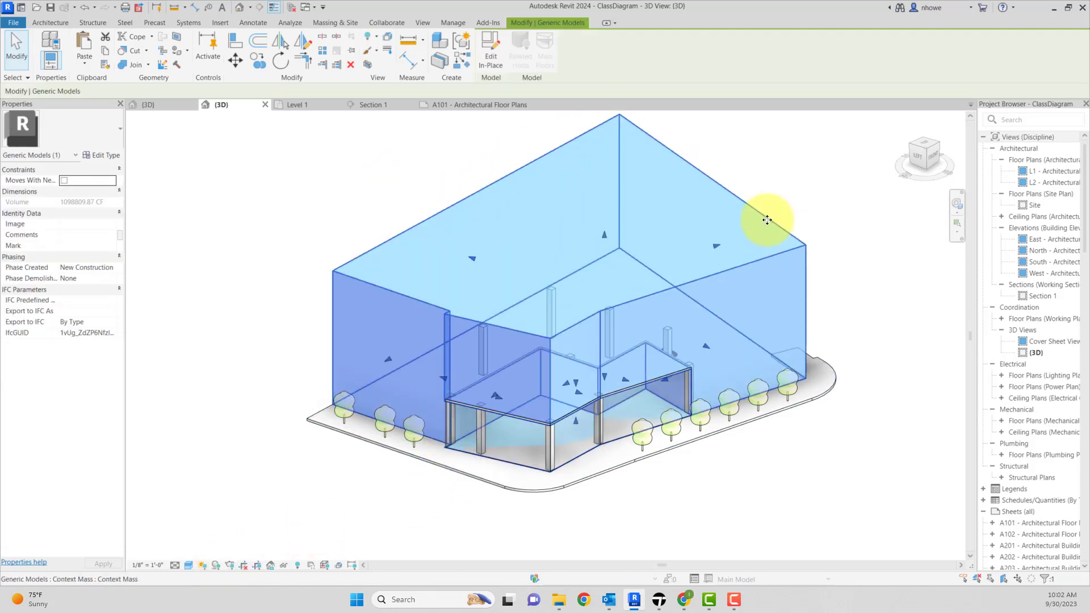
{"action": "left_click", "coordinate": [306, 382]}
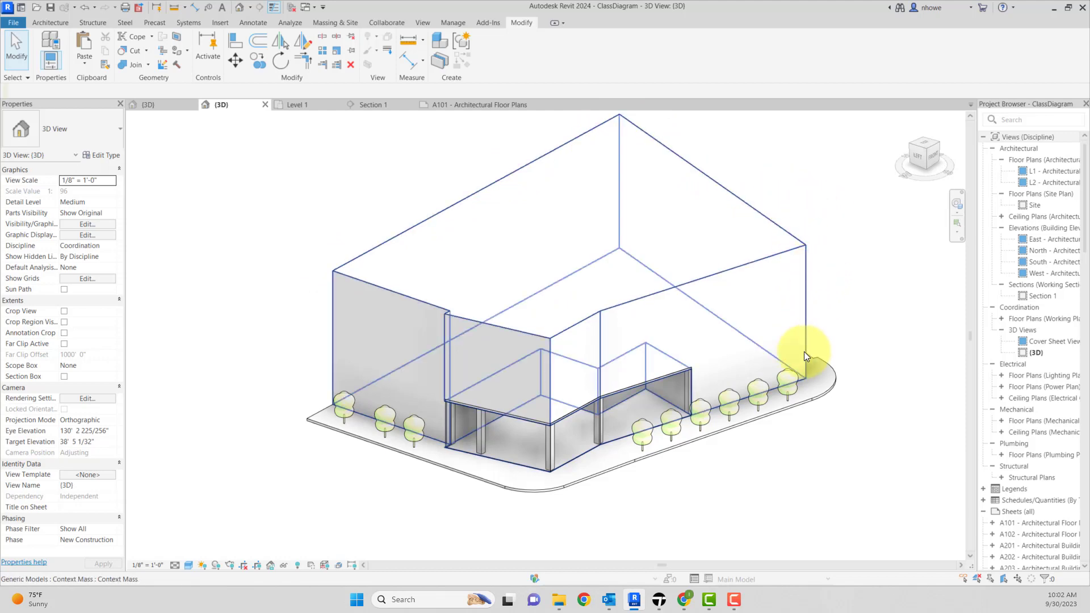
{"action": "scroll", "coordinate": [804, 352], "scroll_direction": "up", "scroll_amount": 4}
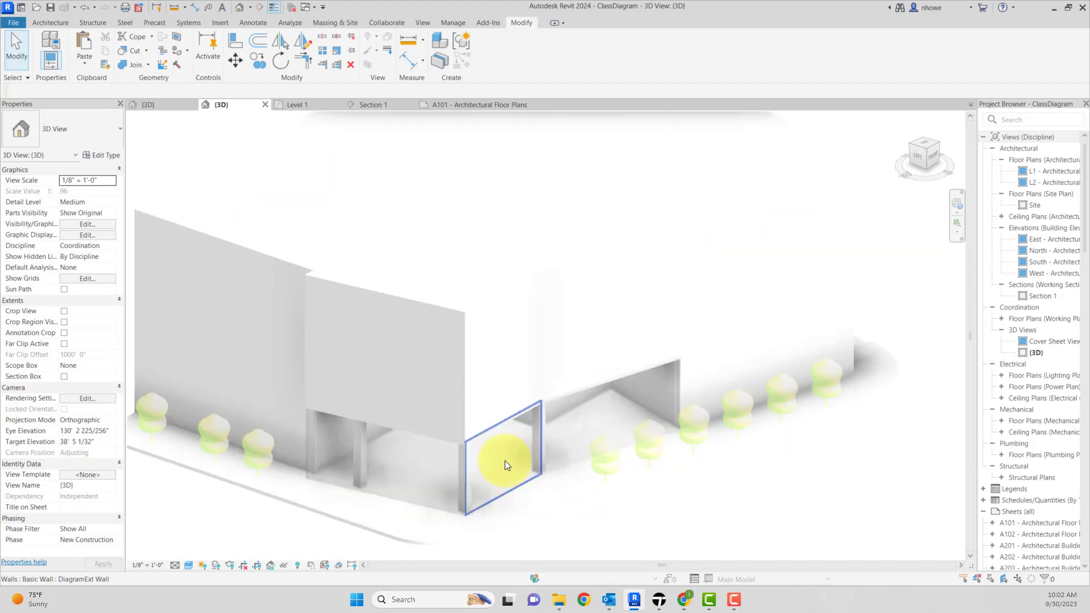
{"action": "scroll", "coordinate": [545, 460], "scroll_direction": "up", "scroll_amount": 3}
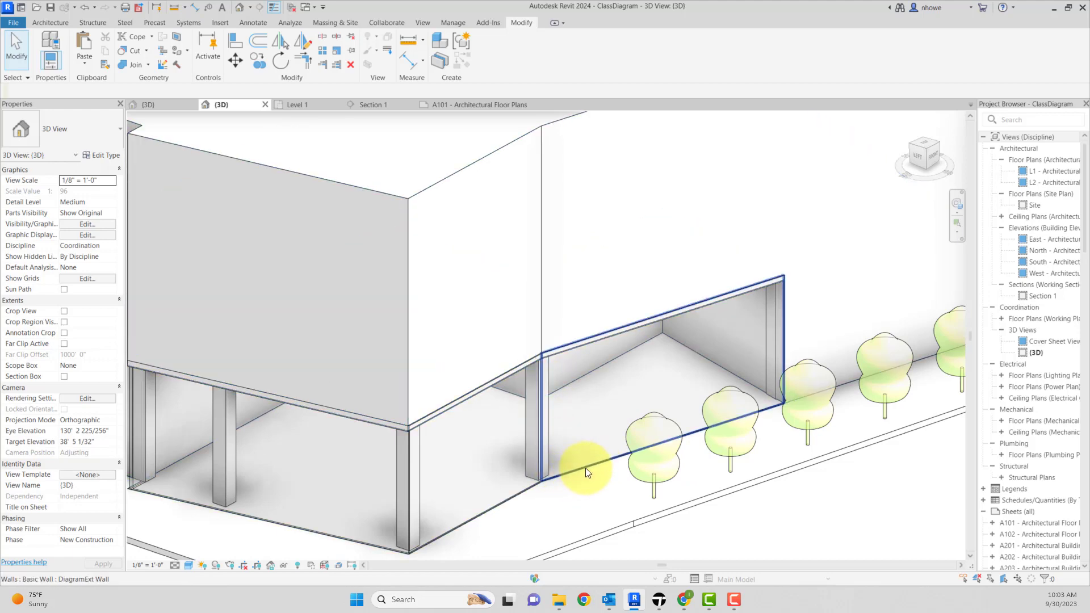
Examine the sidewalk floor slab and its outlines around the building's recessed ground-floor corner.
{"action": "left_click", "coordinate": [547, 514]}
{"action": "scroll", "coordinate": [564, 507], "scroll_direction": "down", "scroll_amount": 5}
{"action": "left_click", "coordinate": [643, 538]}
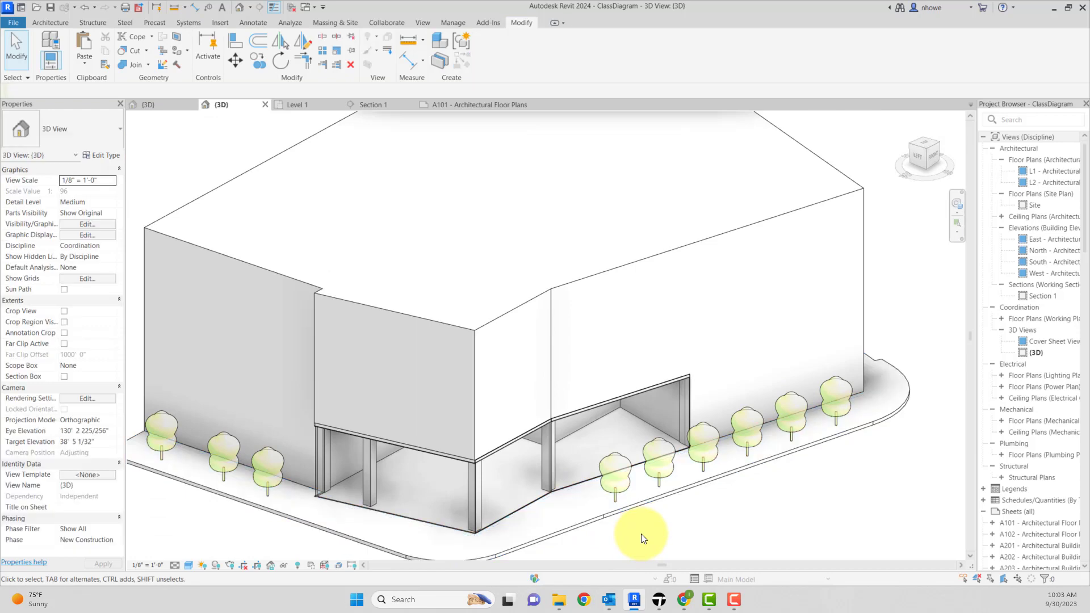
{"action": "scroll", "coordinate": [641, 539], "scroll_direction": "up", "scroll_amount": 5}
{"action": "left_click", "coordinate": [545, 542]}
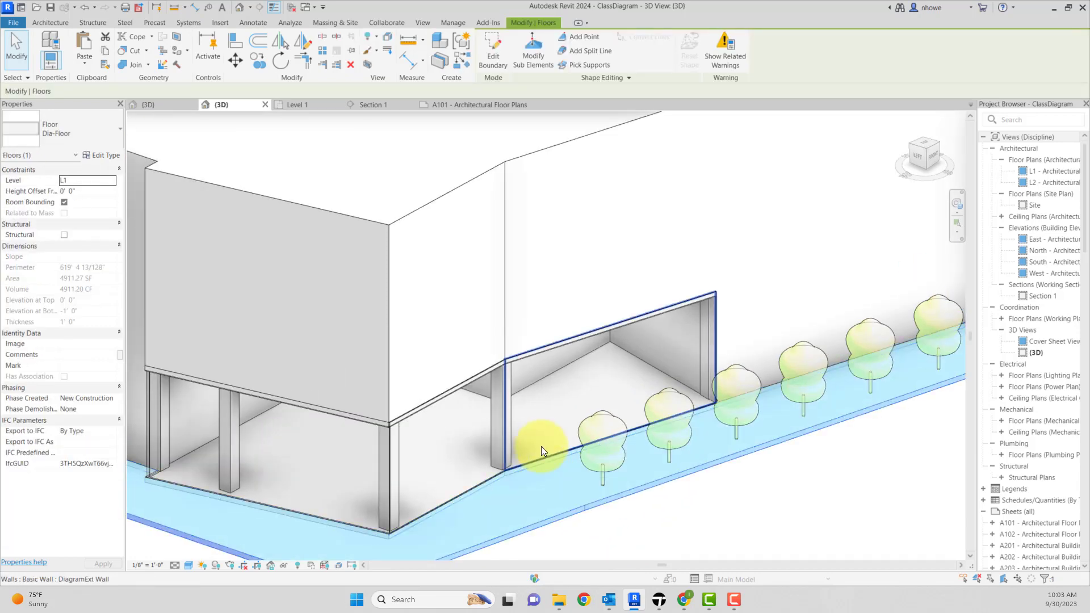
{"action": "scroll", "coordinate": [396, 503], "scroll_direction": "up", "scroll_amount": 2}
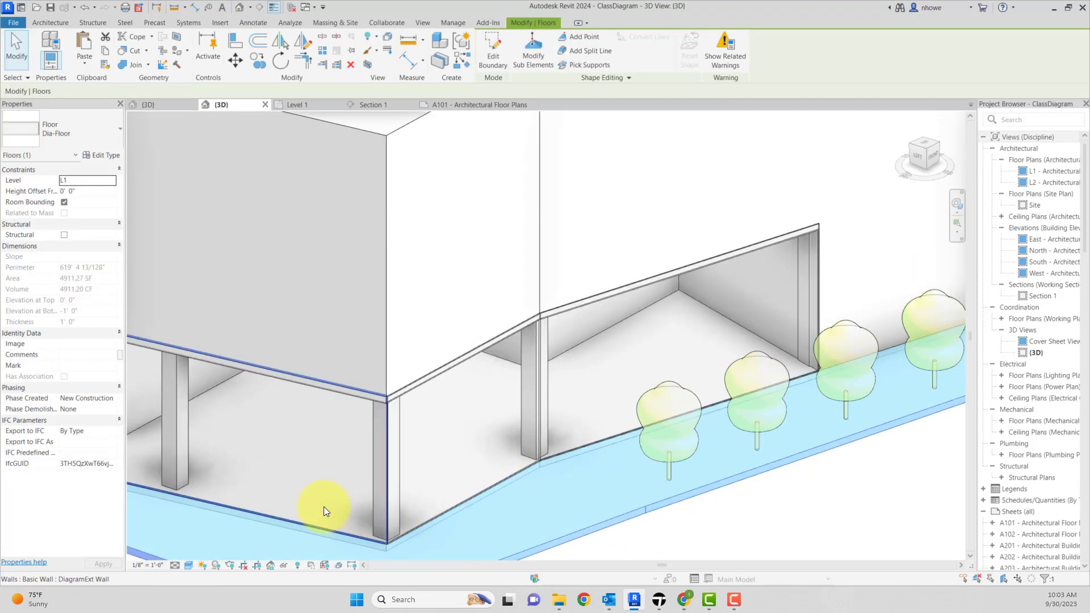
{"action": "scroll", "coordinate": [353, 487], "scroll_direction": "down", "scroll_amount": 4}
{"action": "scroll", "coordinate": [399, 491], "scroll_direction": "up", "scroll_amount": 2}
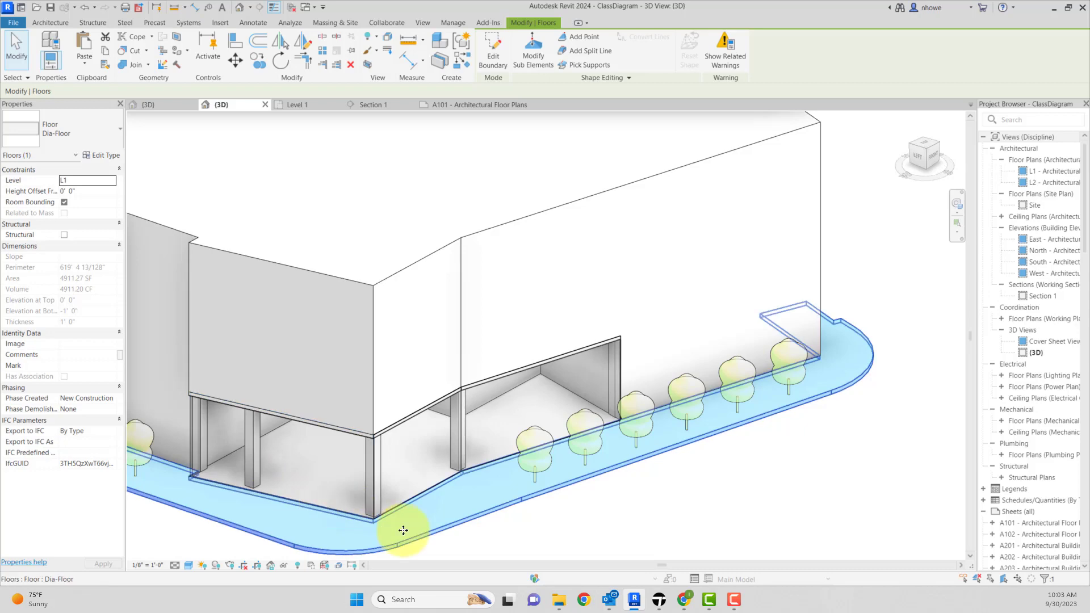
{"action": "left_click", "coordinate": [498, 529]}
{"action": "scroll", "coordinate": [511, 508], "scroll_direction": "up", "scroll_amount": 5}
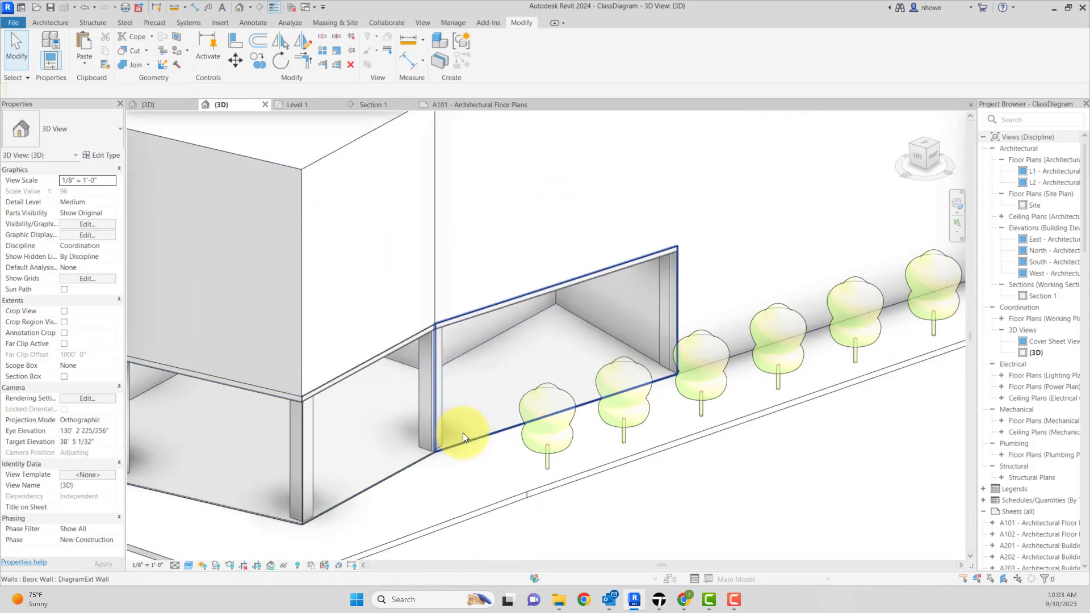
{"action": "scroll", "coordinate": [493, 434], "scroll_direction": "down", "scroll_amount": 2}
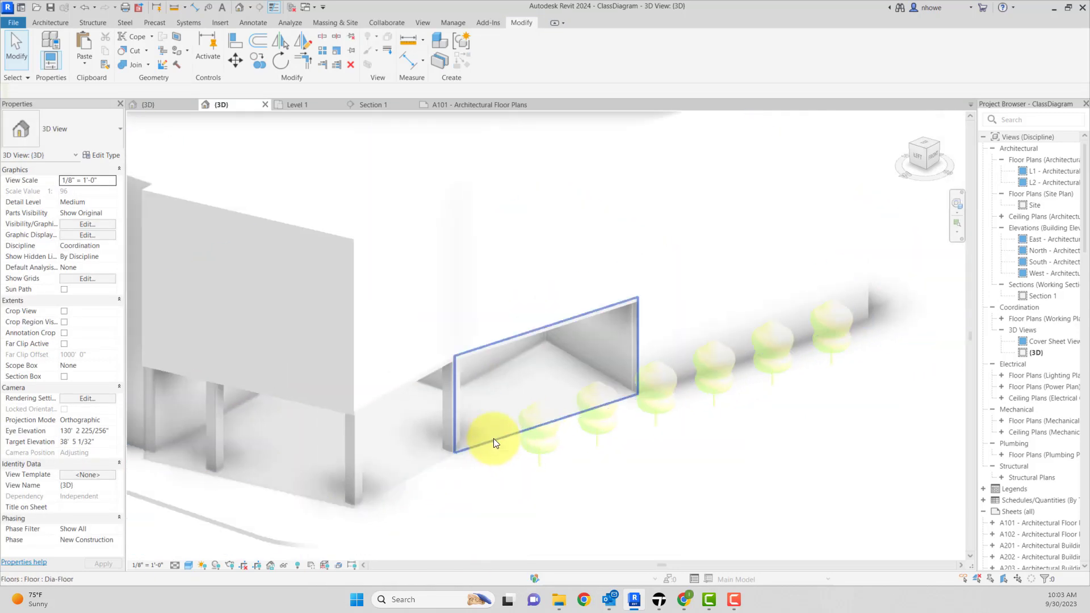
Examine the two ground-floor DiagramExt walls at the recessed corner by selecting each, ending with nothing selected.
{"action": "left_click", "coordinate": [485, 420]}
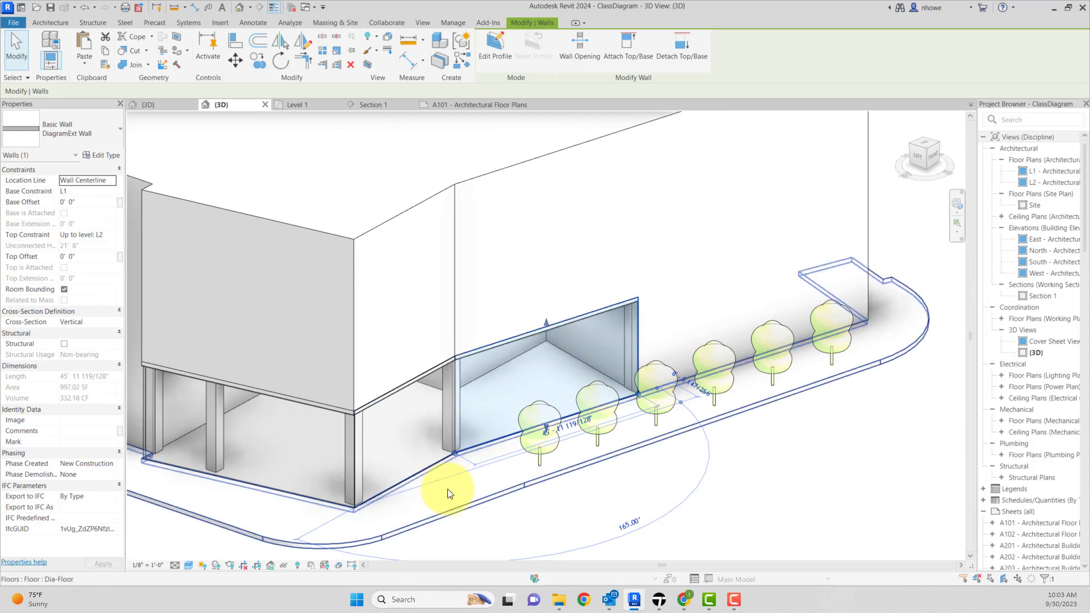
{"action": "left_click", "coordinate": [514, 533]}
{"action": "left_click", "coordinate": [533, 357]}
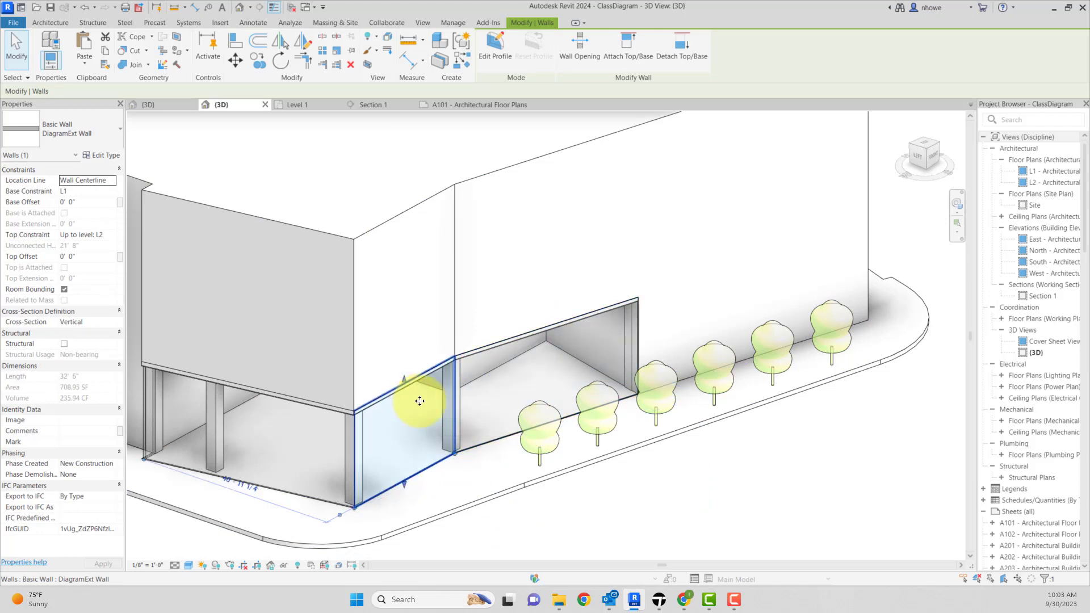
{"action": "left_click", "coordinate": [419, 403]}
{"action": "left_click", "coordinate": [545, 363]}
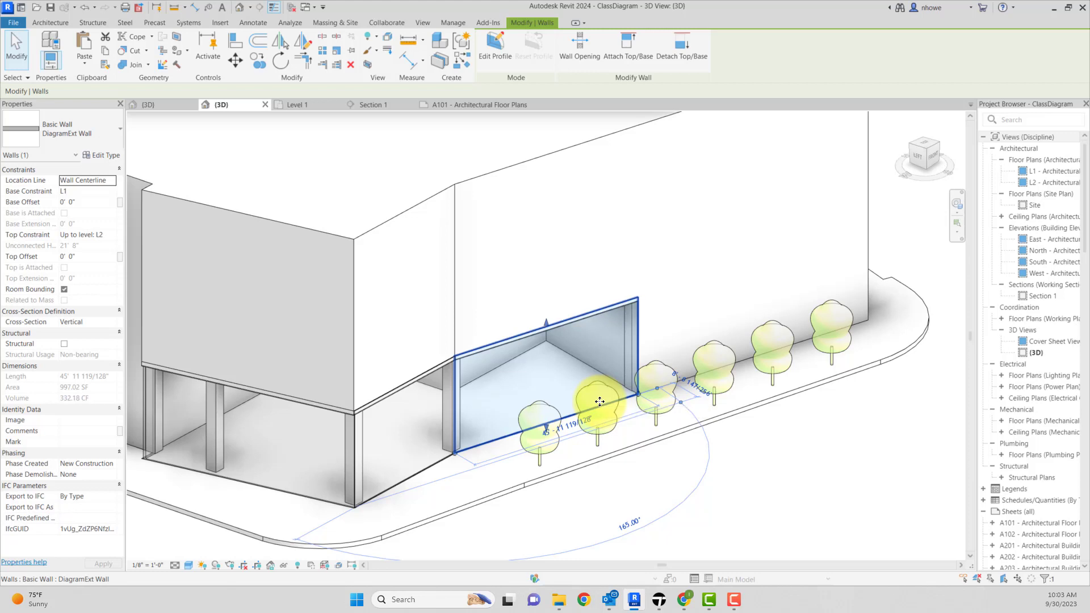
{"action": "left_click", "coordinate": [633, 470]}
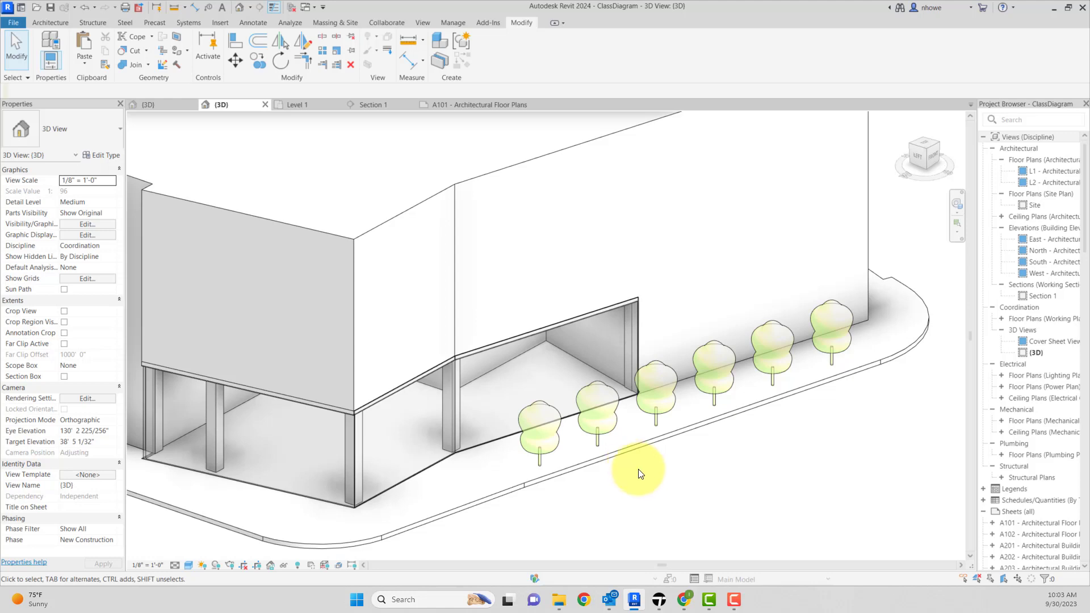
Create a new line style named Heavy as a subcategory of Lines.
{"action": "scroll", "coordinate": [641, 474], "scroll_direction": "down", "scroll_amount": 3}
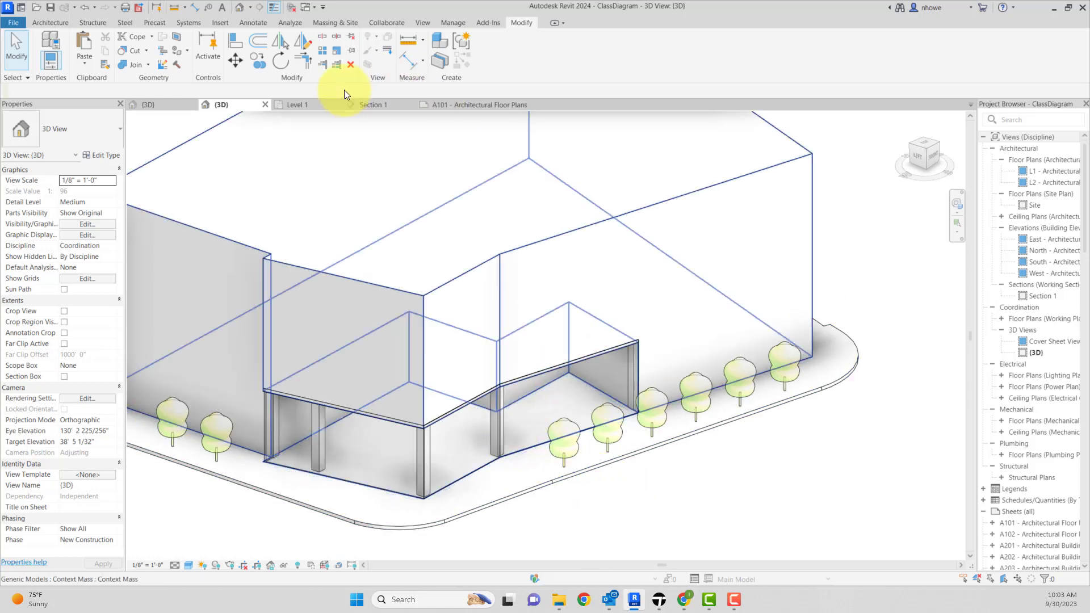
{"action": "left_click", "coordinate": [434, 24]}
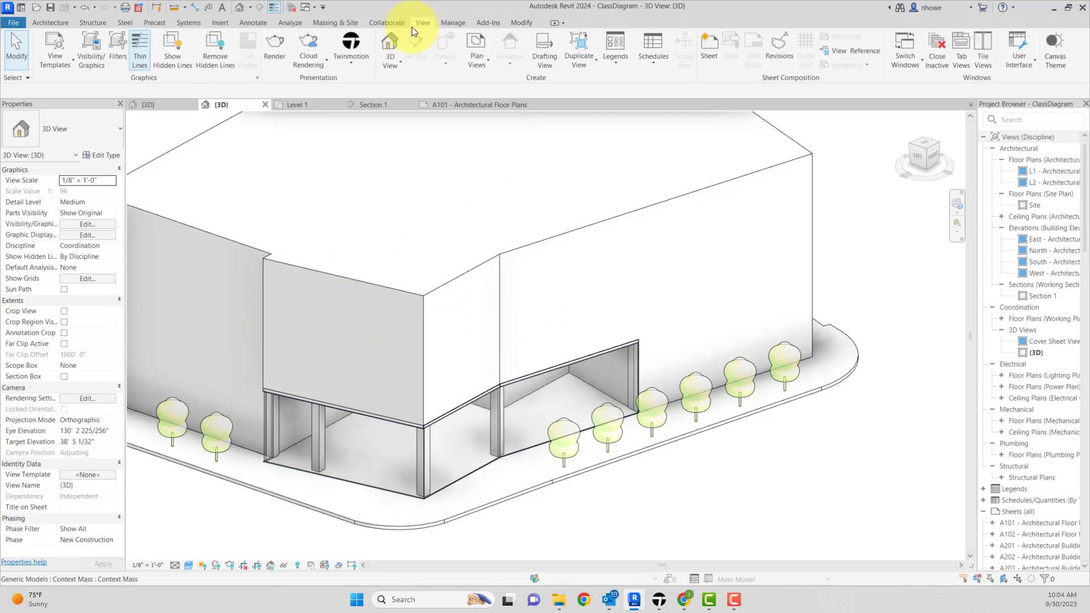
{"action": "left_click", "coordinate": [456, 25]}
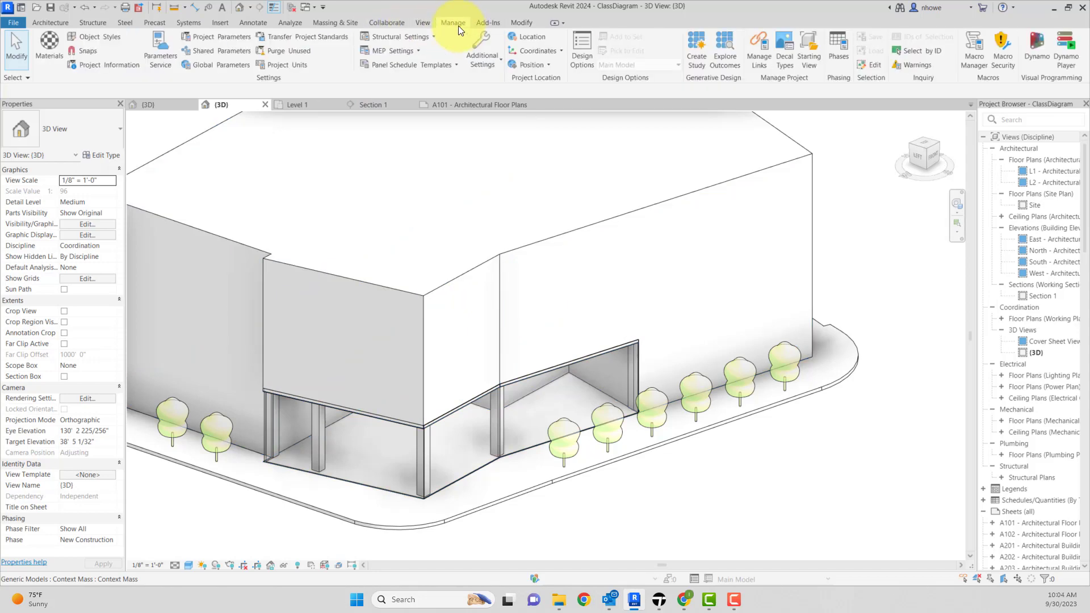
{"action": "left_click", "coordinate": [477, 57]}
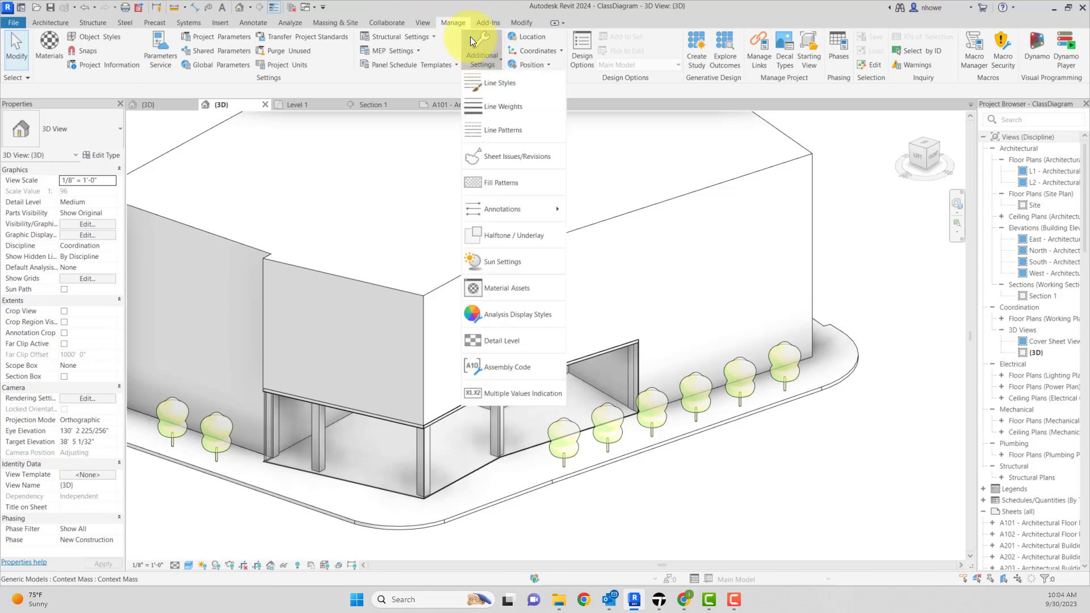
{"action": "left_click", "coordinate": [492, 84]}
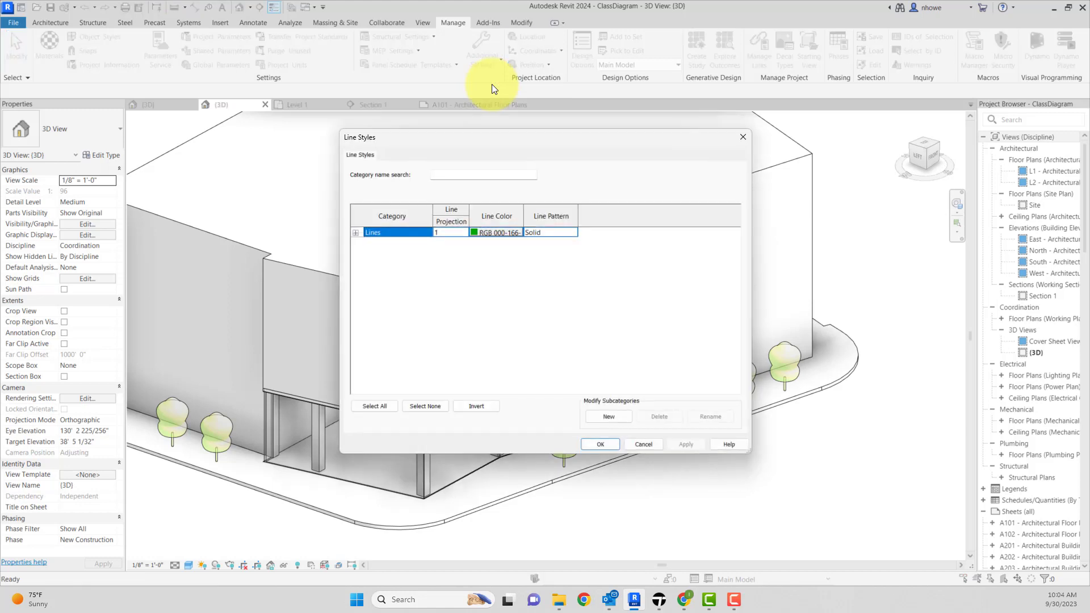
{"action": "left_click", "coordinate": [356, 233]}
{"action": "scroll", "coordinate": [410, 264], "scroll_direction": "down", "scroll_amount": 2}
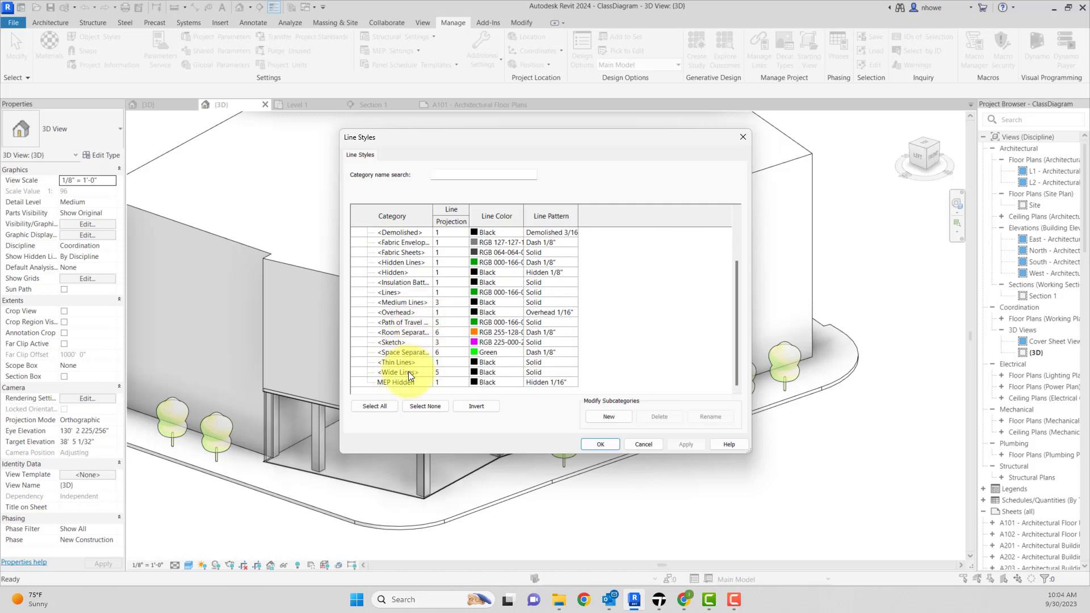
{"action": "left_click", "coordinate": [408, 371]}
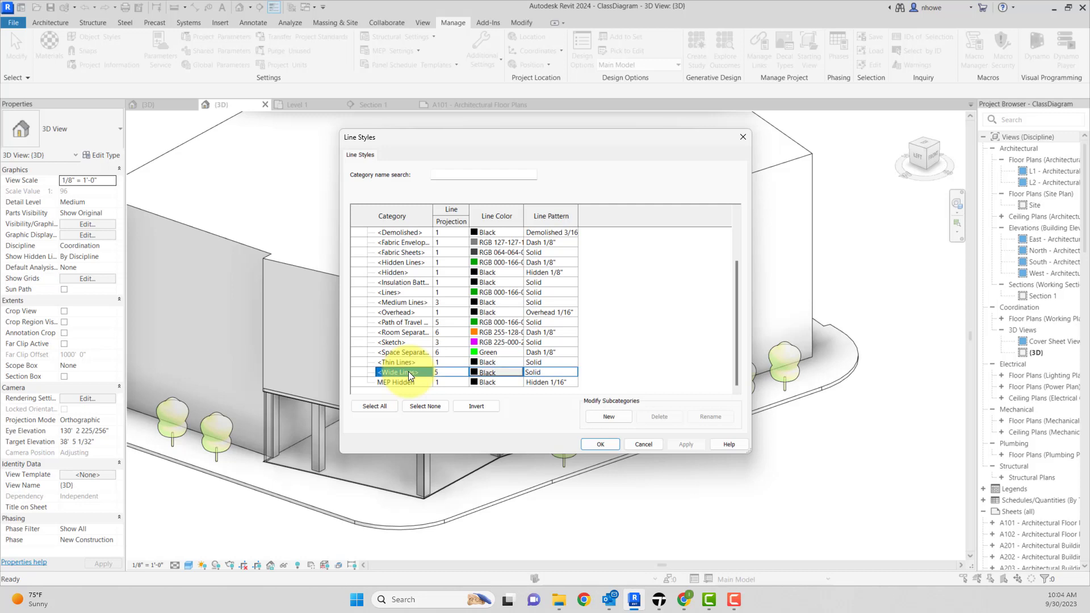
{"action": "left_click", "coordinate": [618, 417]}
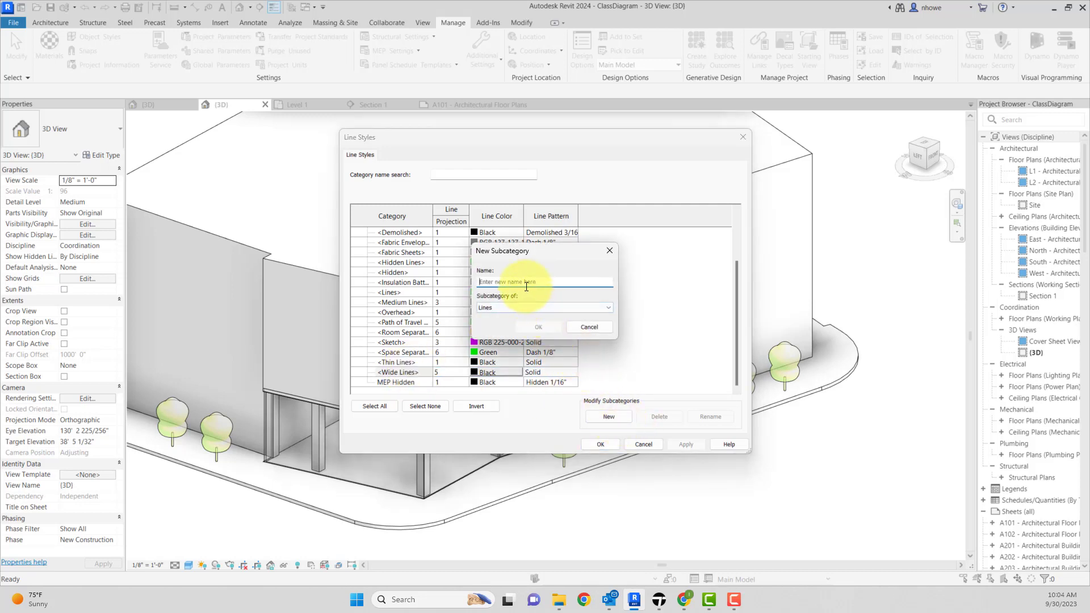
{"action": "type", "text": "Heavy"}
{"action": "left_click", "coordinate": [546, 326]}
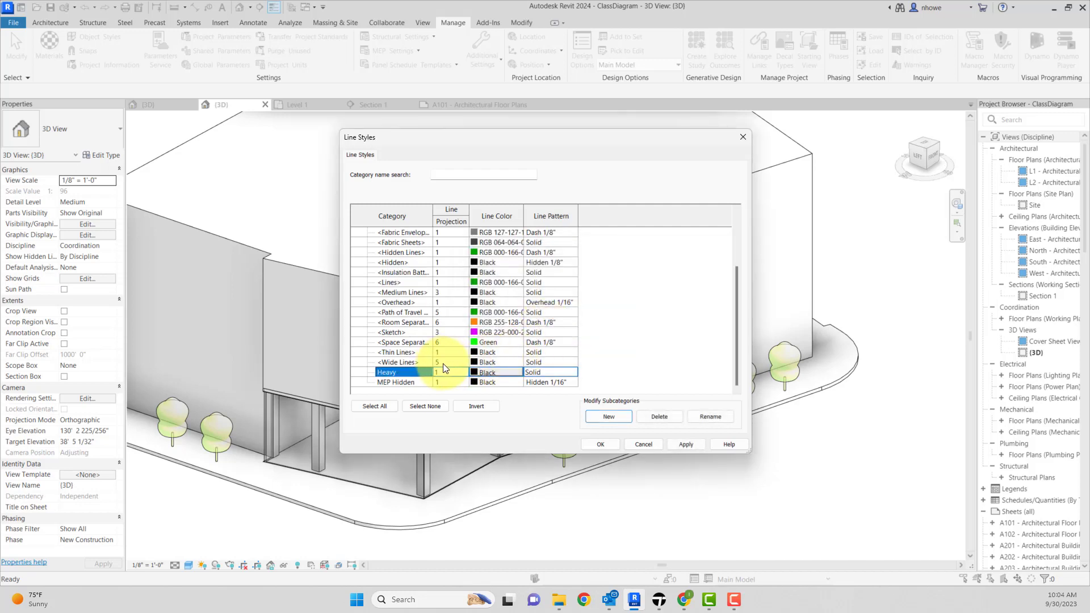
Choose a heavier projection line weight for the Heavy line style and apply the line style changes.
{"action": "left_click", "coordinate": [465, 373]}
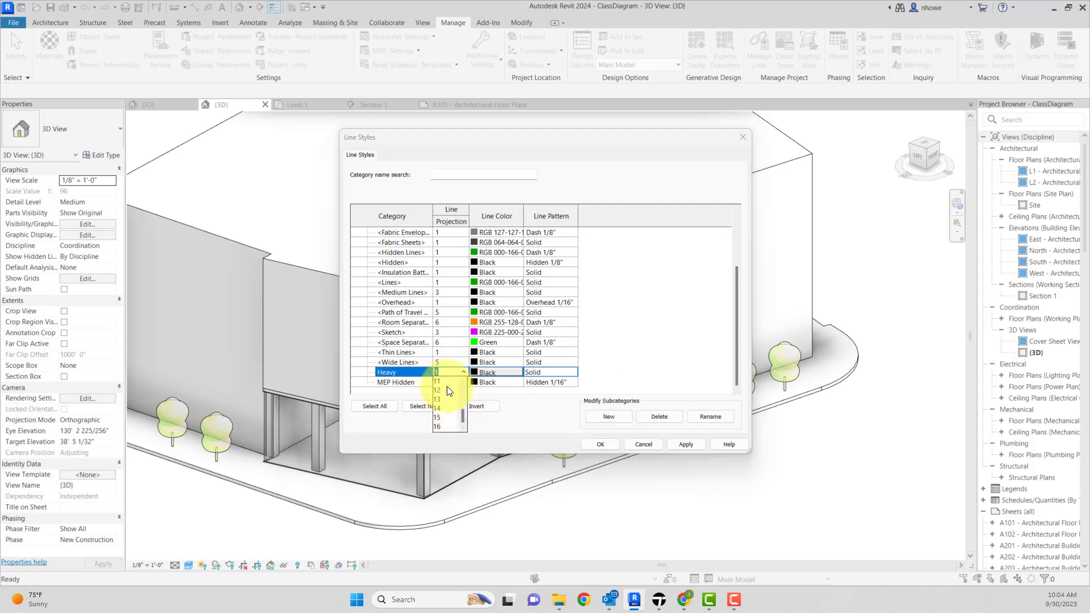
{"action": "left_click", "coordinate": [447, 386]}
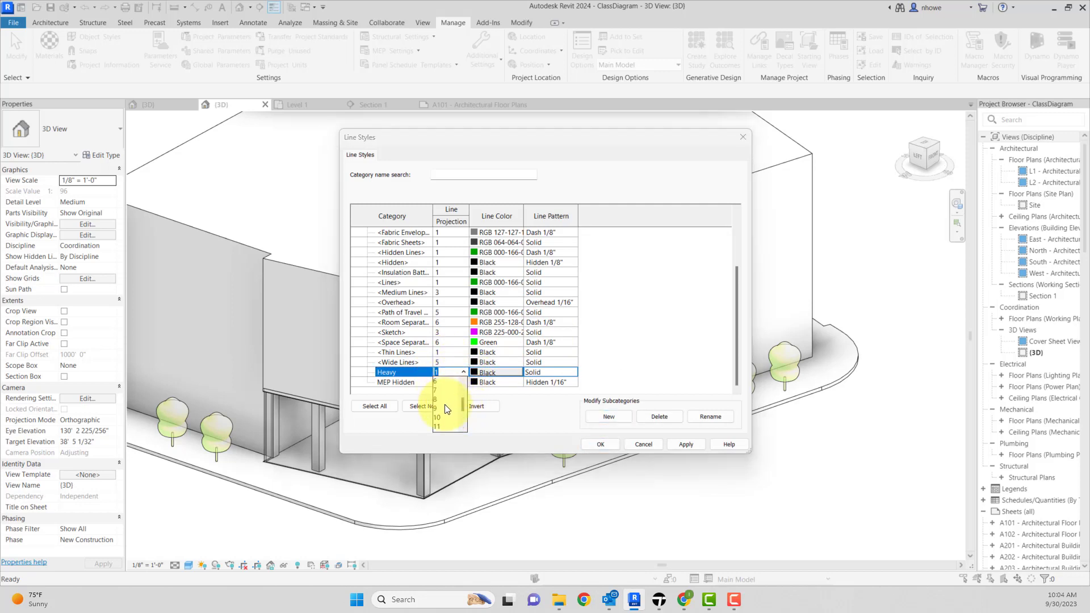
{"action": "left_click", "coordinate": [676, 448]}
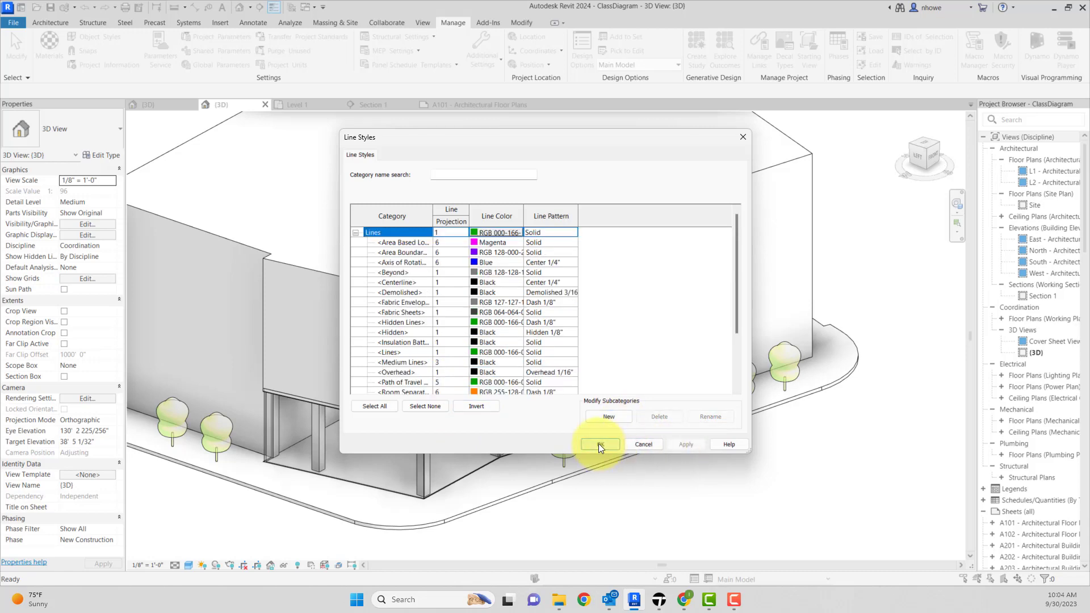
{"action": "left_click", "coordinate": [604, 445]}
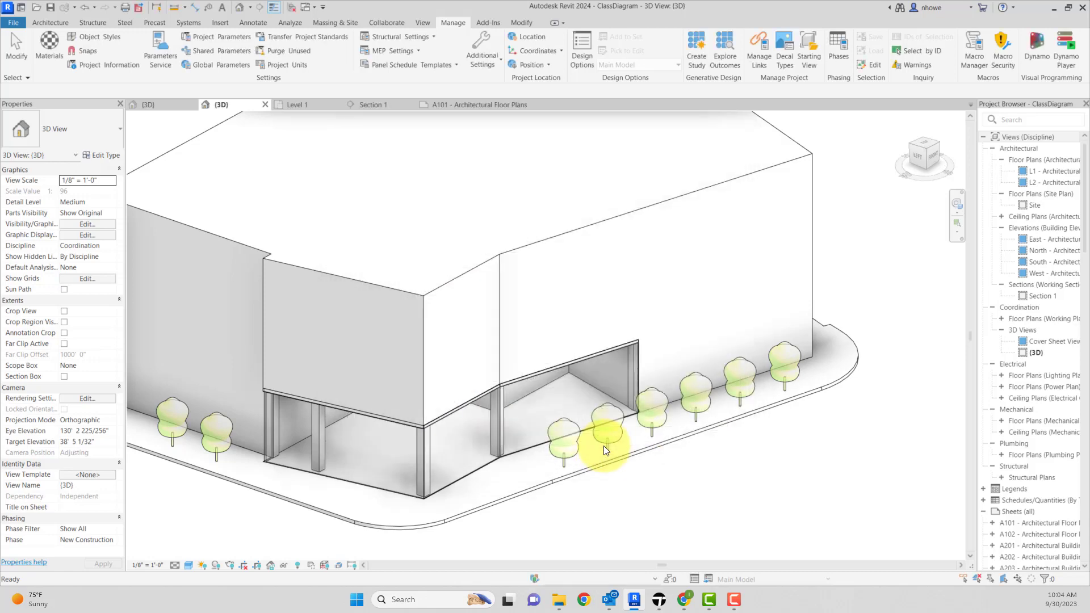
Set the 3D view's silhouettes to the Heavy line style in the graphic display options.
{"action": "left_click", "coordinate": [188, 566]}
{"action": "left_click", "coordinate": [206, 479]}
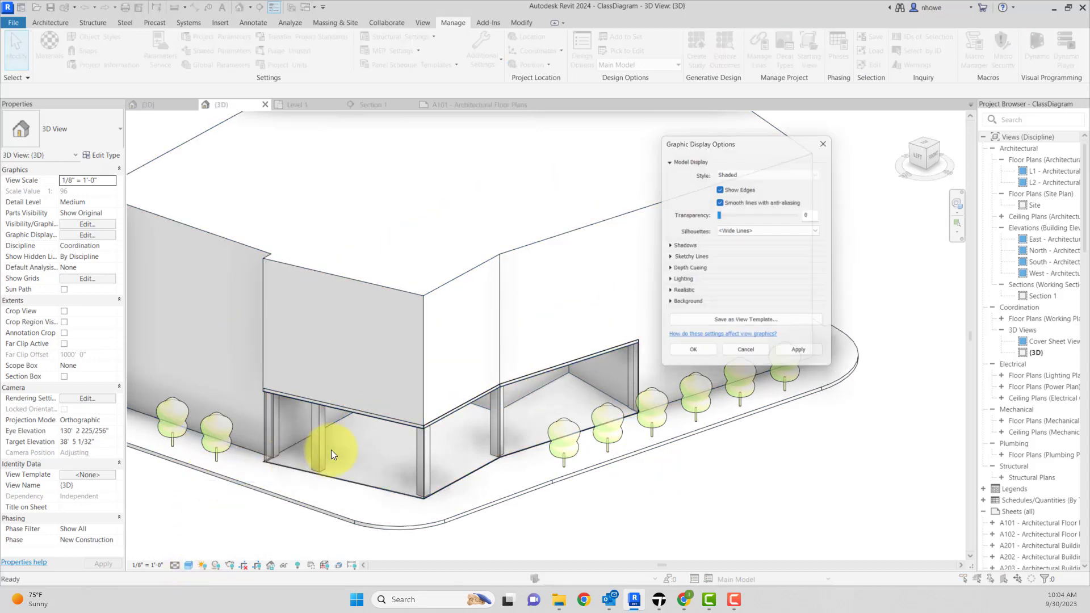
{"action": "left_click", "coordinate": [737, 228]}
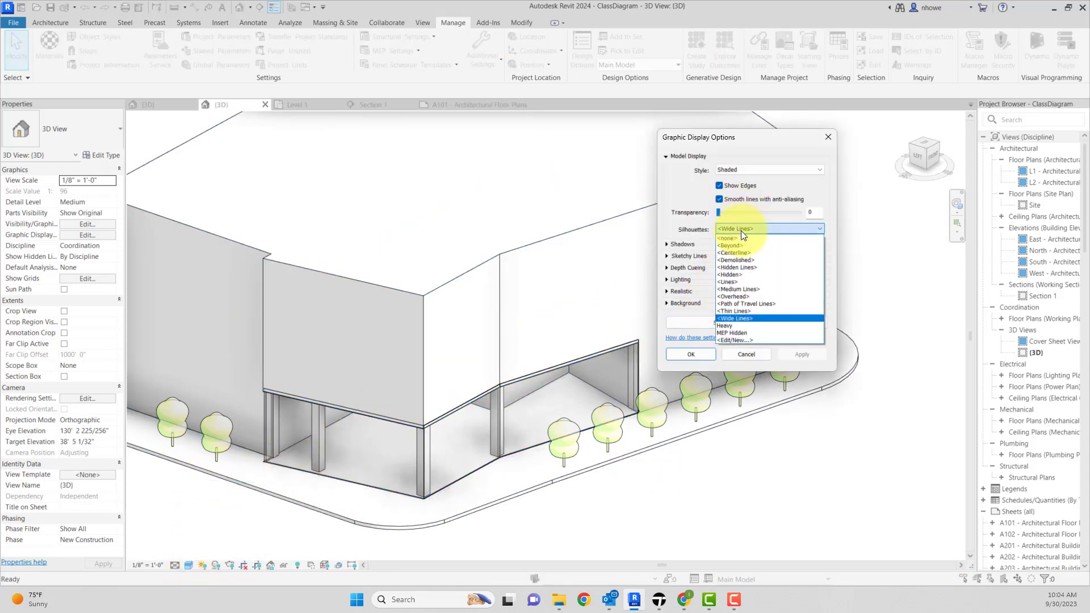
{"action": "left_click", "coordinate": [733, 322]}
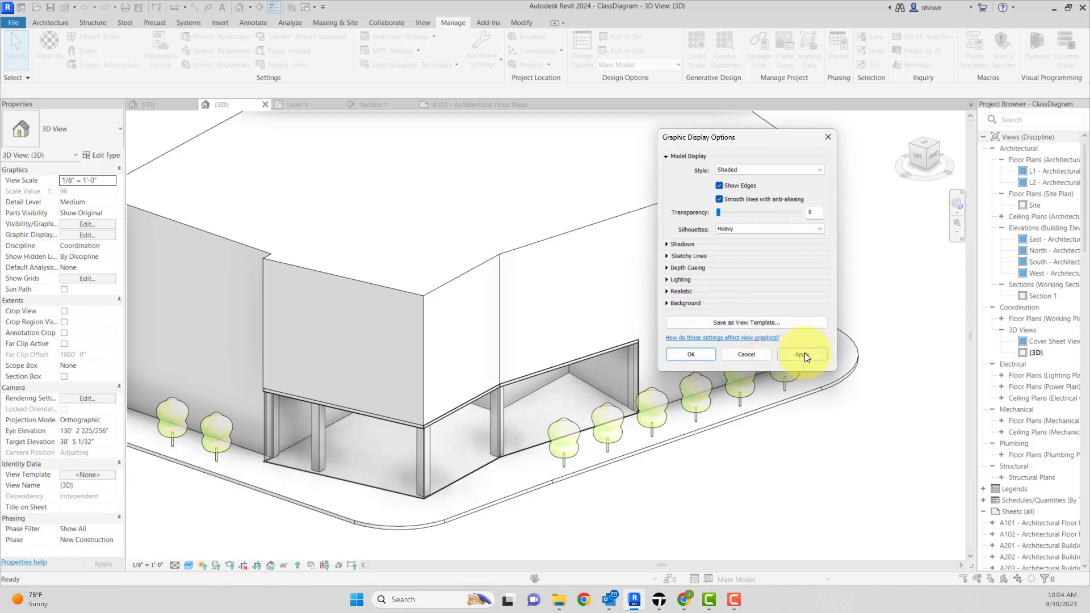
{"action": "left_click", "coordinate": [799, 355]}
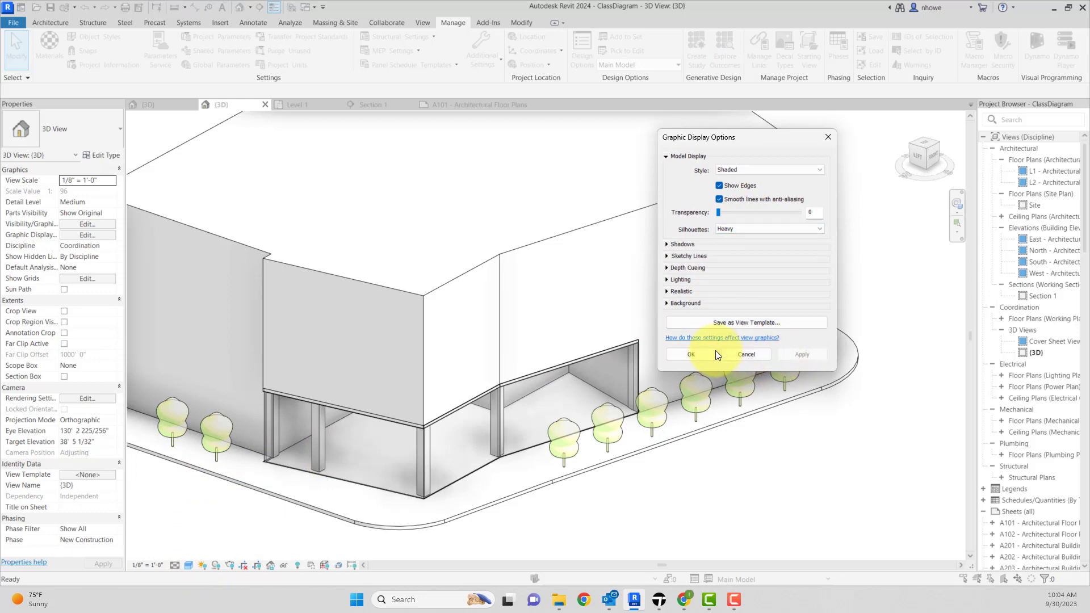
{"action": "left_click", "coordinate": [700, 352]}
Turn off thin lines in the 3D view and check the silhouettes around the recessed corner.
{"action": "scroll", "coordinate": [908, 334], "scroll_direction": "up", "scroll_amount": 2}
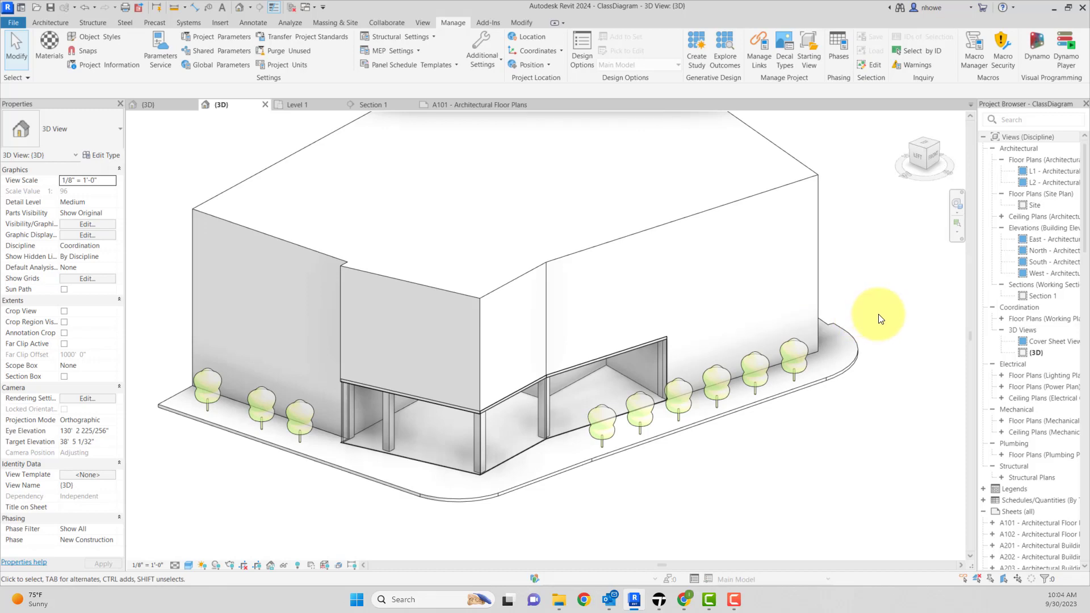
{"action": "scroll", "coordinate": [841, 235], "scroll_direction": "up", "scroll_amount": 2}
{"action": "scroll", "coordinate": [841, 235], "scroll_direction": "up", "scroll_amount": 2}
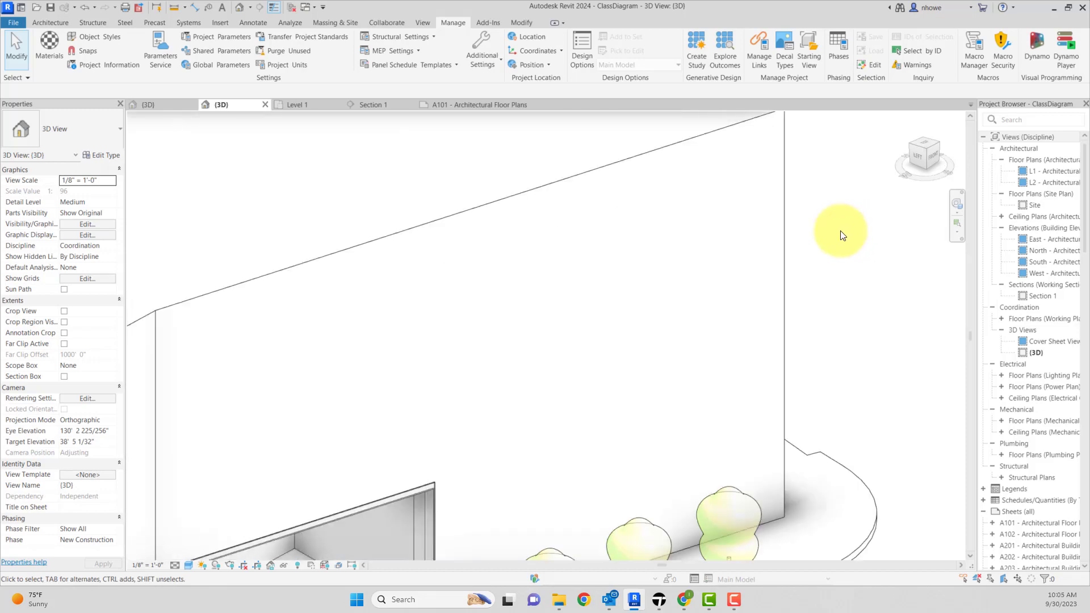
{"action": "scroll", "coordinate": [842, 235], "scroll_direction": "down", "scroll_amount": 4}
{"action": "middle_click_drag", "start_coordinate": [705, 309], "coordinate": [805, 310]}
{"action": "scroll", "coordinate": [805, 310], "scroll_direction": "down", "scroll_amount": 4}
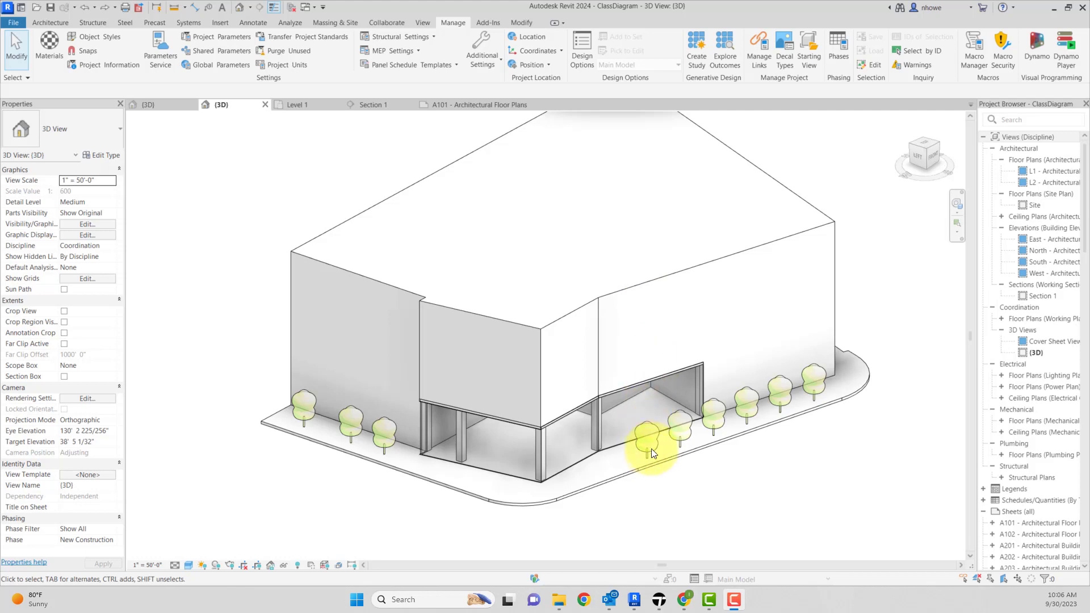
{"action": "key", "text": "t"}
{"action": "key", "text": "l"}
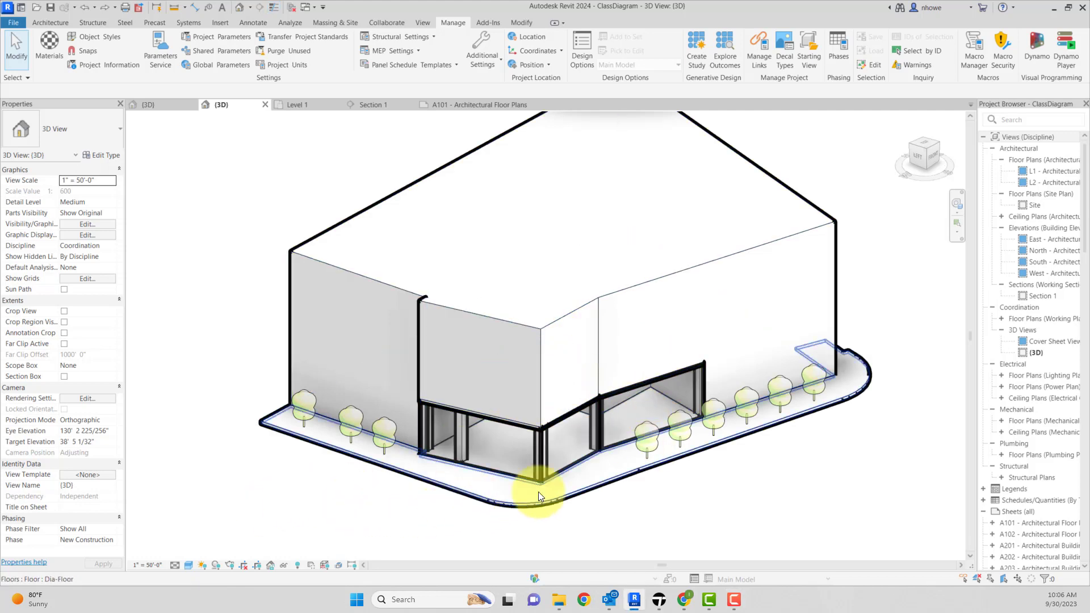
{"action": "scroll", "coordinate": [567, 471], "scroll_direction": "up", "scroll_amount": 5}
{"action": "scroll", "coordinate": [573, 466], "scroll_direction": "up", "scroll_amount": 2}
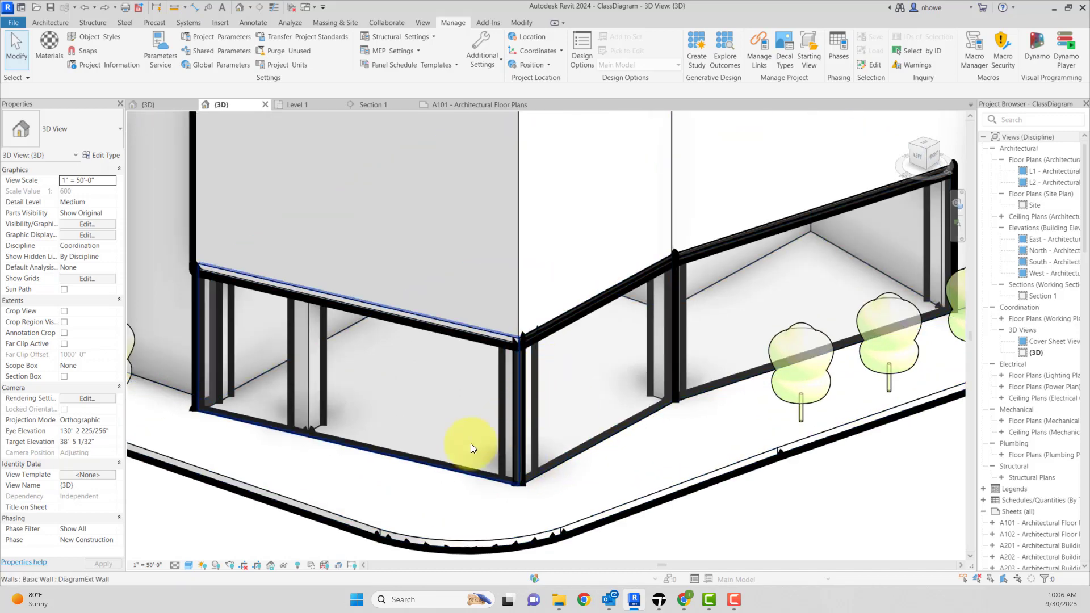
{"action": "scroll", "coordinate": [471, 441], "scroll_direction": "down", "scroll_amount": 2}
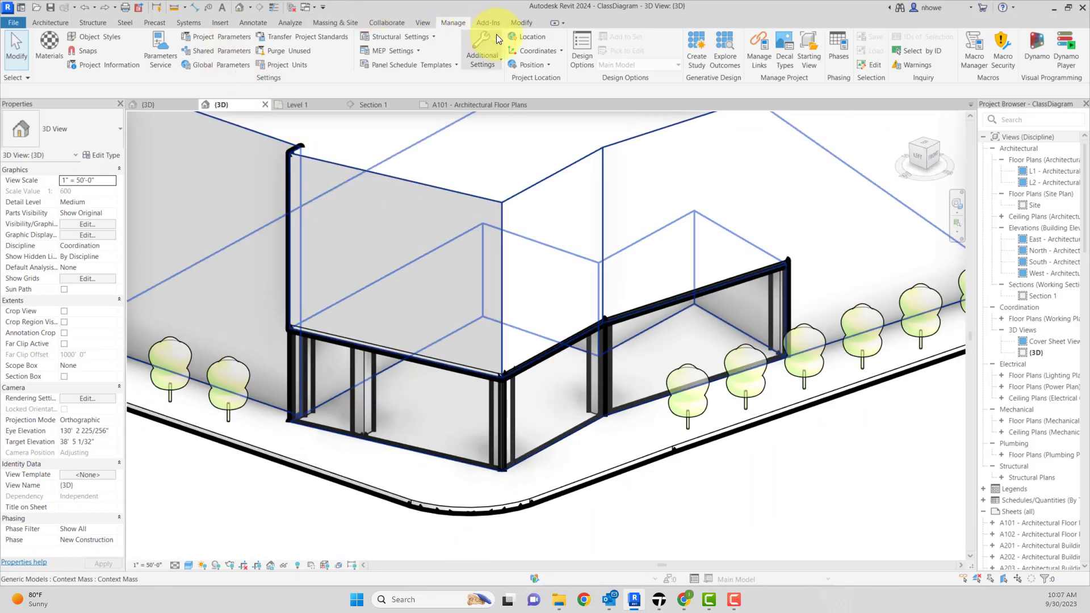
Set the Heavy line style's projection line weight to 7 and apply the line style changes.
{"action": "left_click", "coordinate": [492, 57]}
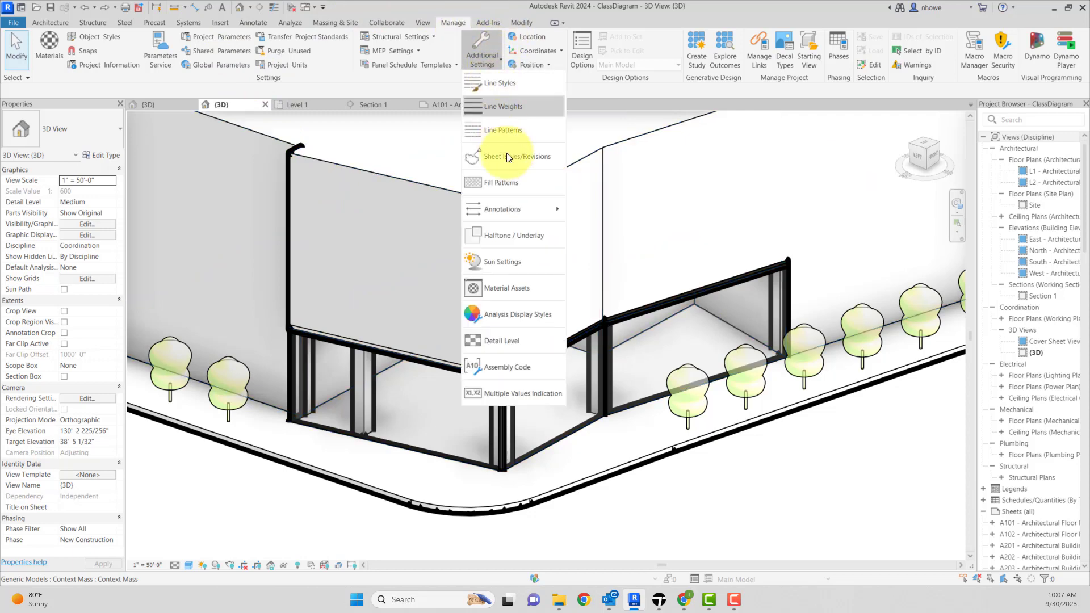
{"action": "left_click", "coordinate": [502, 85]}
{"action": "left_click", "coordinate": [354, 232]}
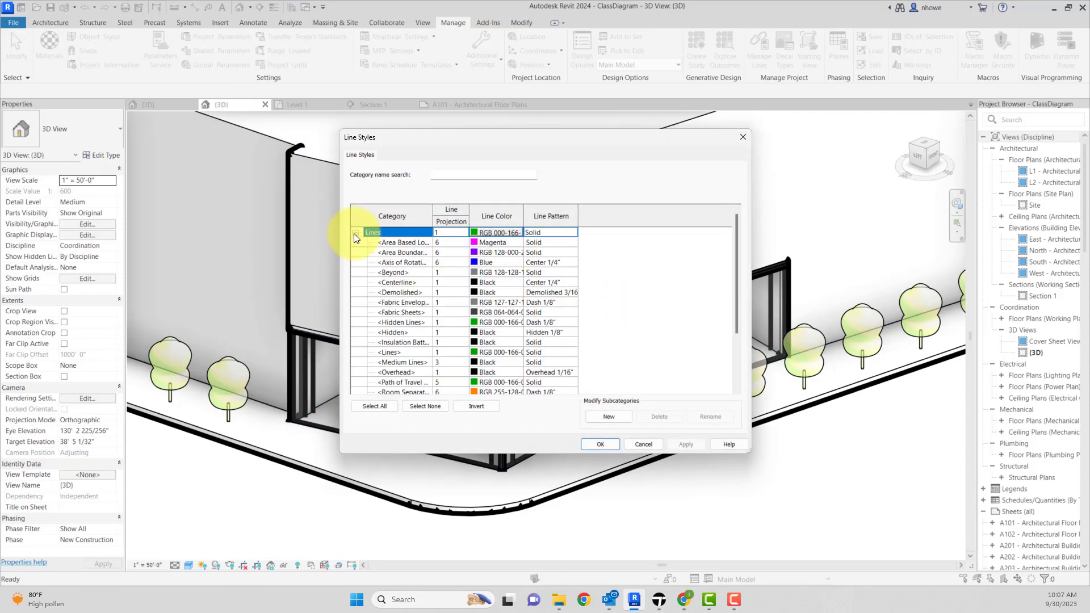
{"action": "scroll", "coordinate": [452, 376], "scroll_direction": "down", "scroll_amount": 3}
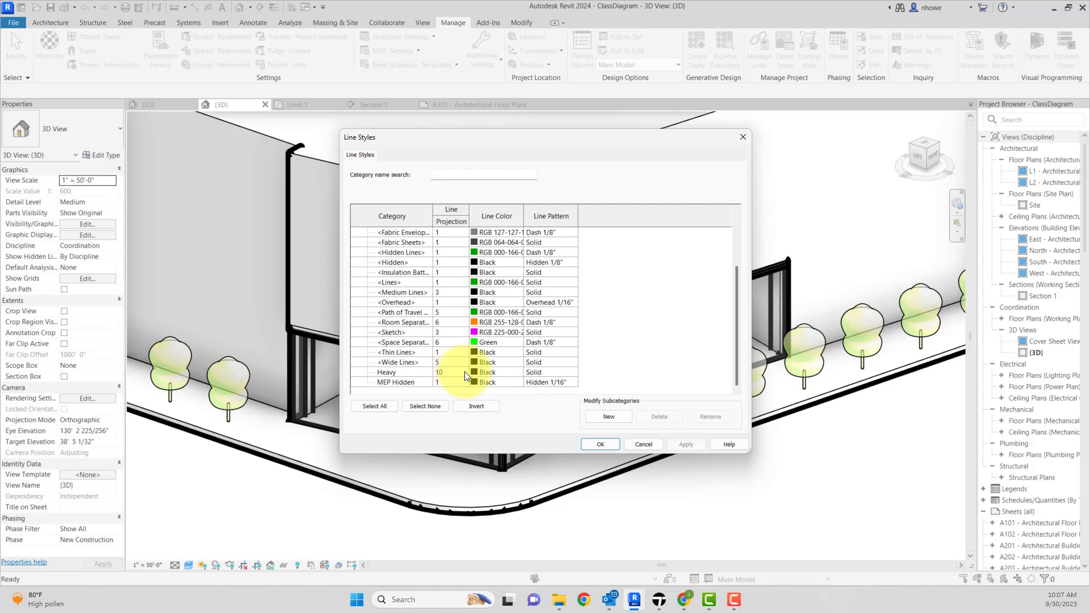
{"action": "left_click", "coordinate": [464, 372]}
{"action": "left_click", "coordinate": [465, 373]}
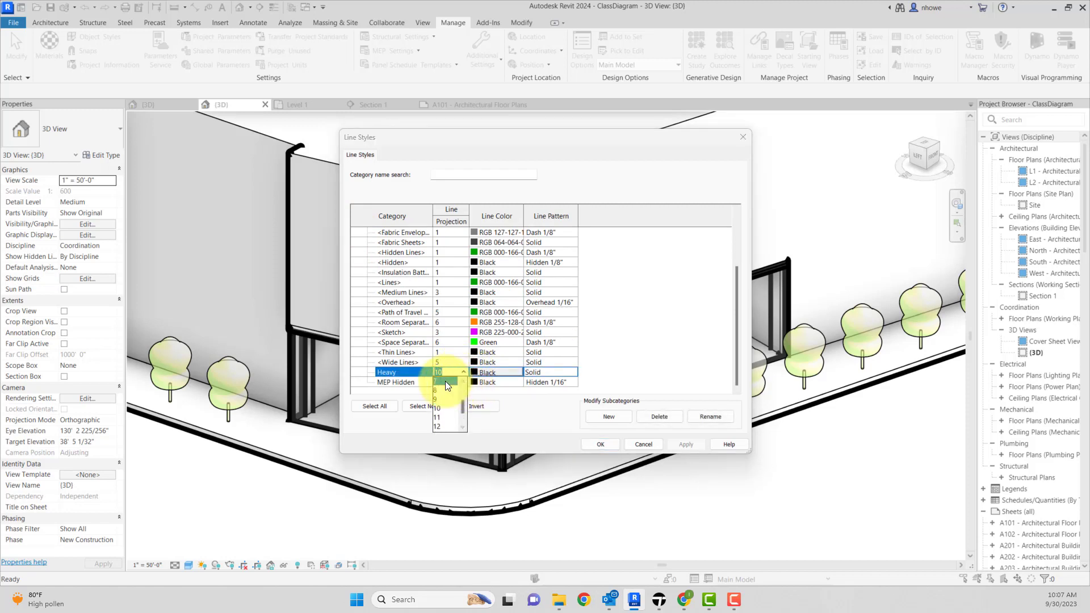
{"action": "left_click", "coordinate": [445, 380]}
{"action": "left_click", "coordinate": [682, 448]}
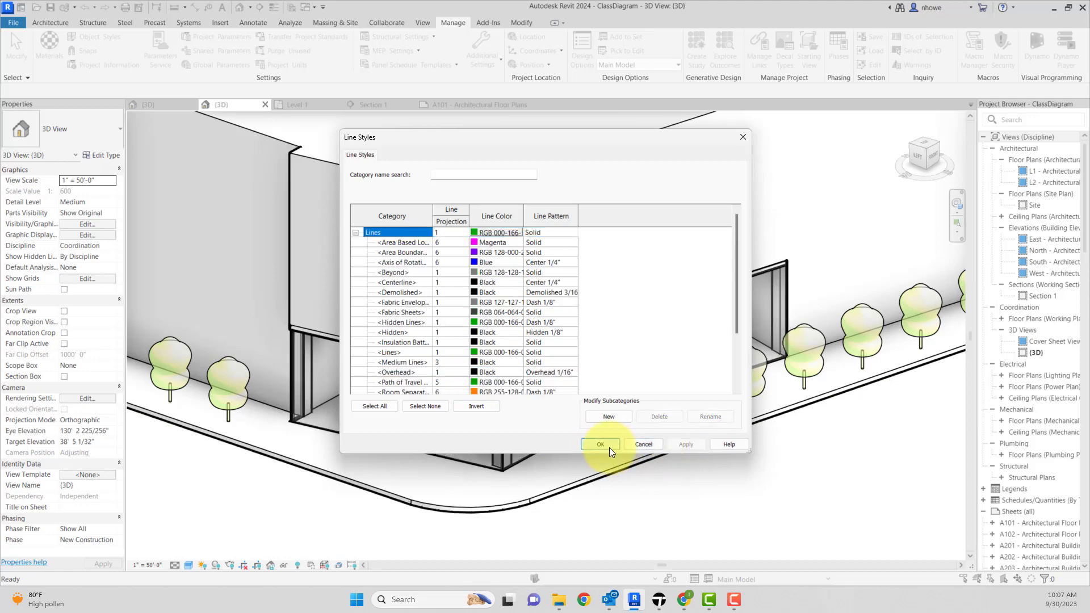
{"action": "left_click", "coordinate": [608, 447]}
Try to join the geometry of the two ground-floor DiagramExt walls on the tree-lined side of the building.
{"action": "scroll", "coordinate": [653, 505], "scroll_direction": "down", "scroll_amount": 4}
{"action": "scroll", "coordinate": [664, 499], "scroll_direction": "up", "scroll_amount": 3}
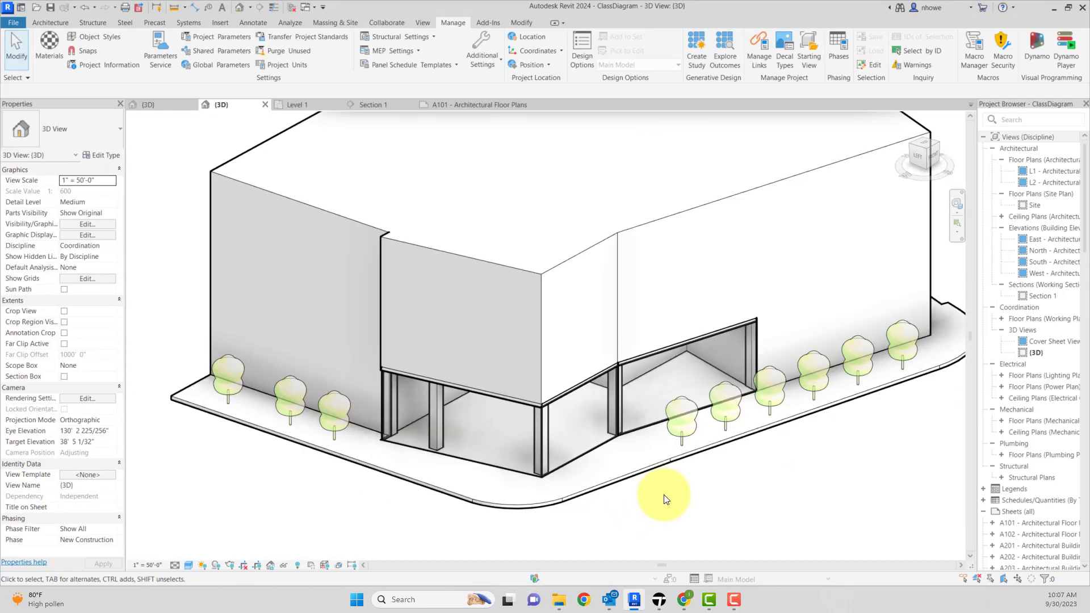
{"action": "middle_click_drag", "start_coordinate": [660, 487], "coordinate": [624, 473], "text": "shift"}
{"action": "left_click", "coordinate": [599, 408]}
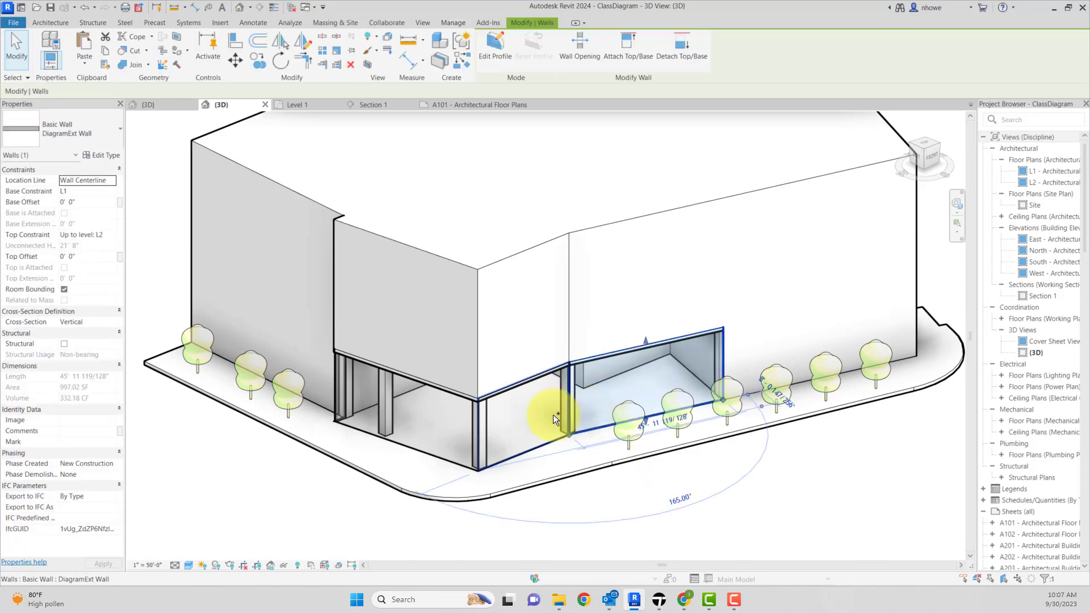
{"action": "left_click", "coordinate": [553, 414], "text": "ctrl"}
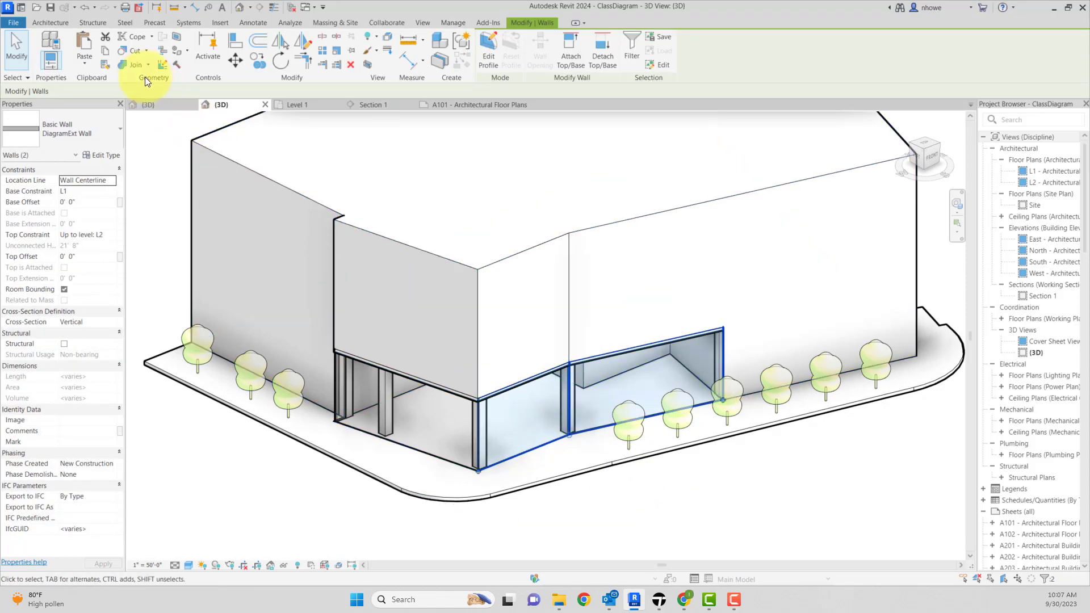
{"action": "key", "text": "Escape"}
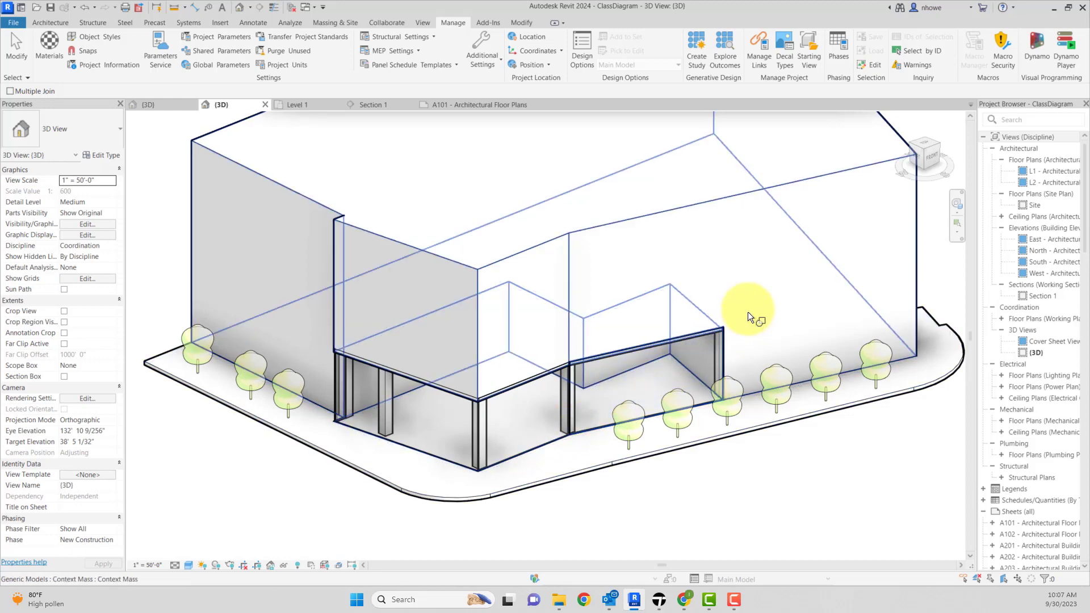
{"action": "scroll", "coordinate": [733, 397], "scroll_direction": "up", "scroll_amount": 2}
{"action": "key", "text": "Escape"}
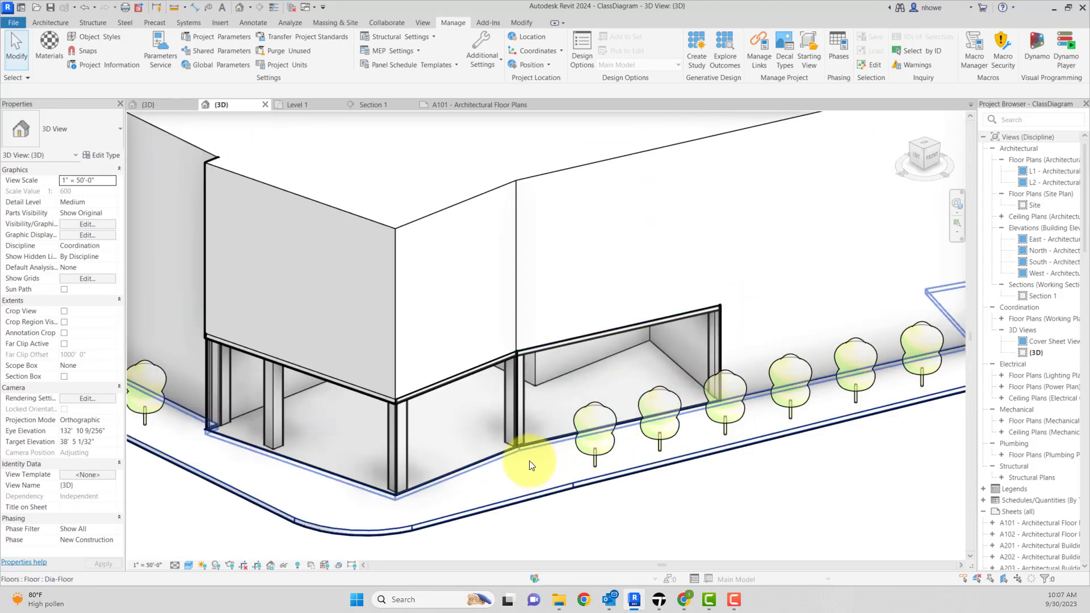
Try to join the short angled ground-floor wall's geometry with the adjacent concrete columns.
{"action": "left_click", "coordinate": [481, 446]}
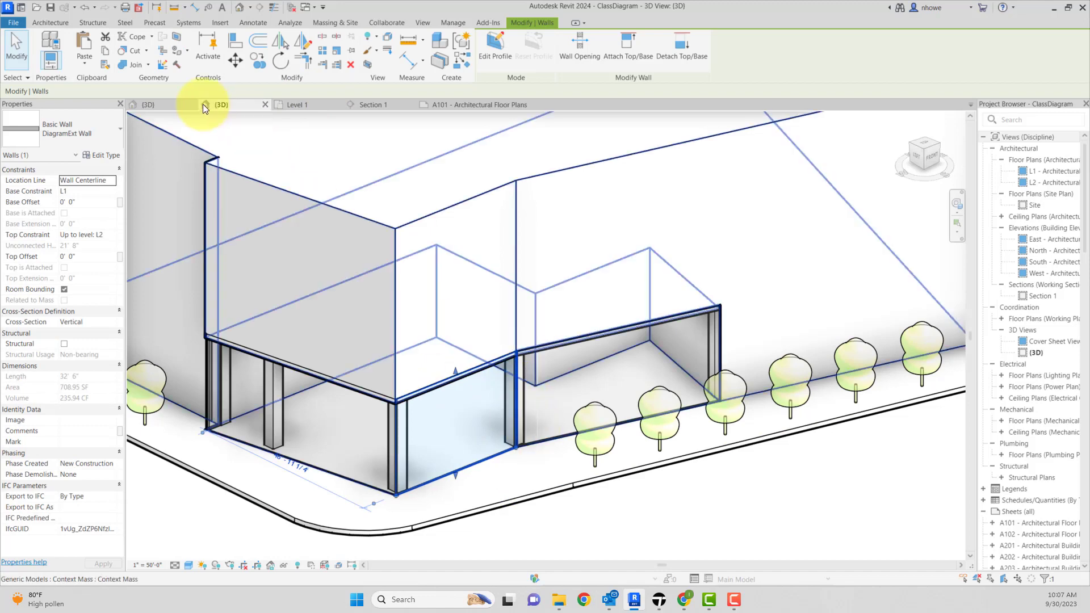
{"action": "left_click", "coordinate": [134, 64]}
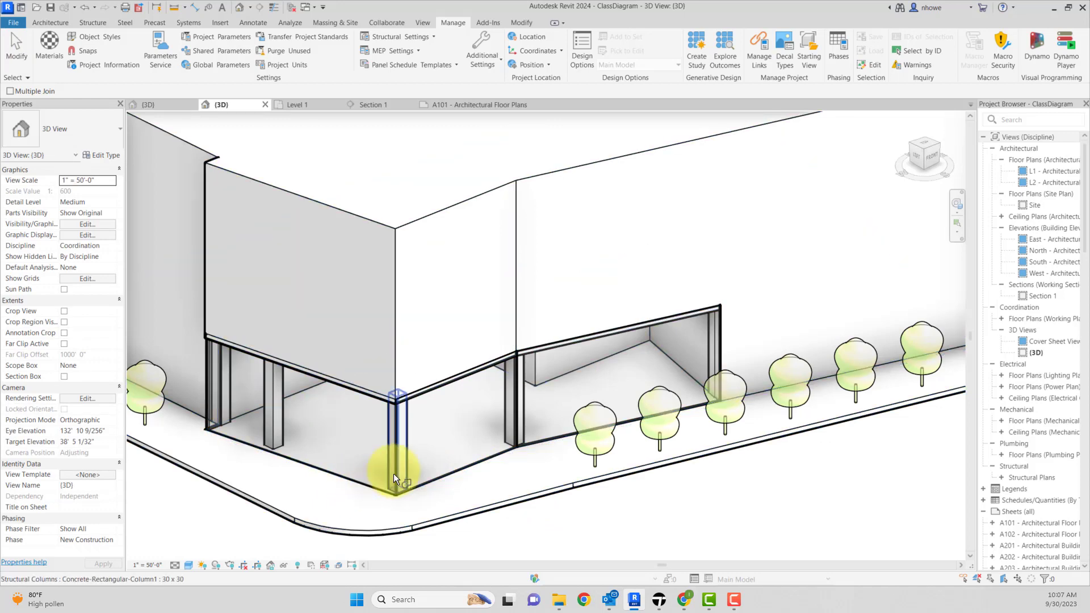
{"action": "scroll", "coordinate": [500, 424], "scroll_direction": "down", "scroll_amount": 1}
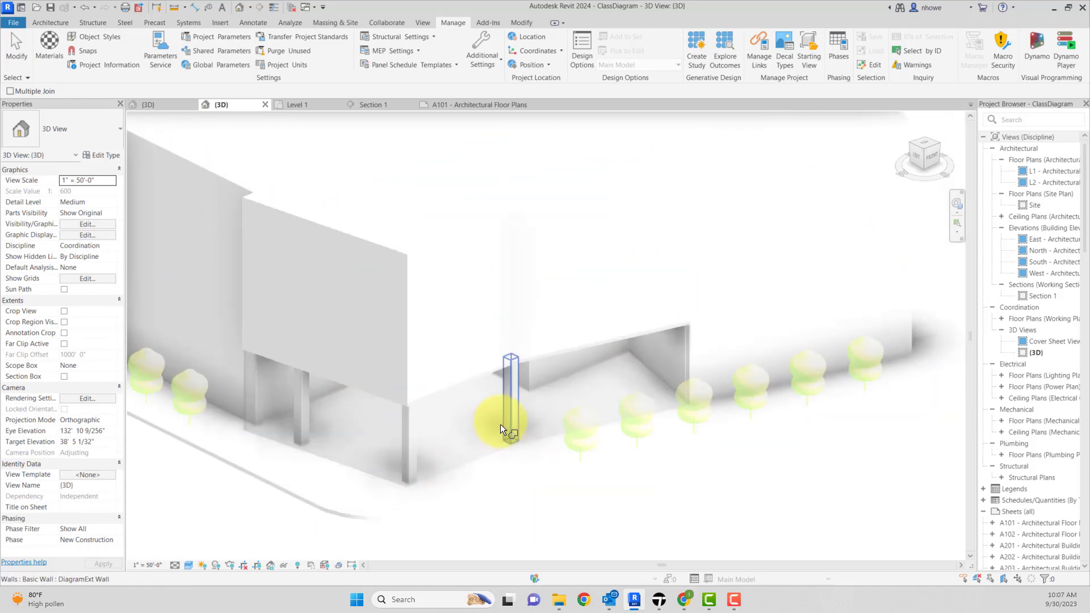
{"action": "key", "text": "Escape"}
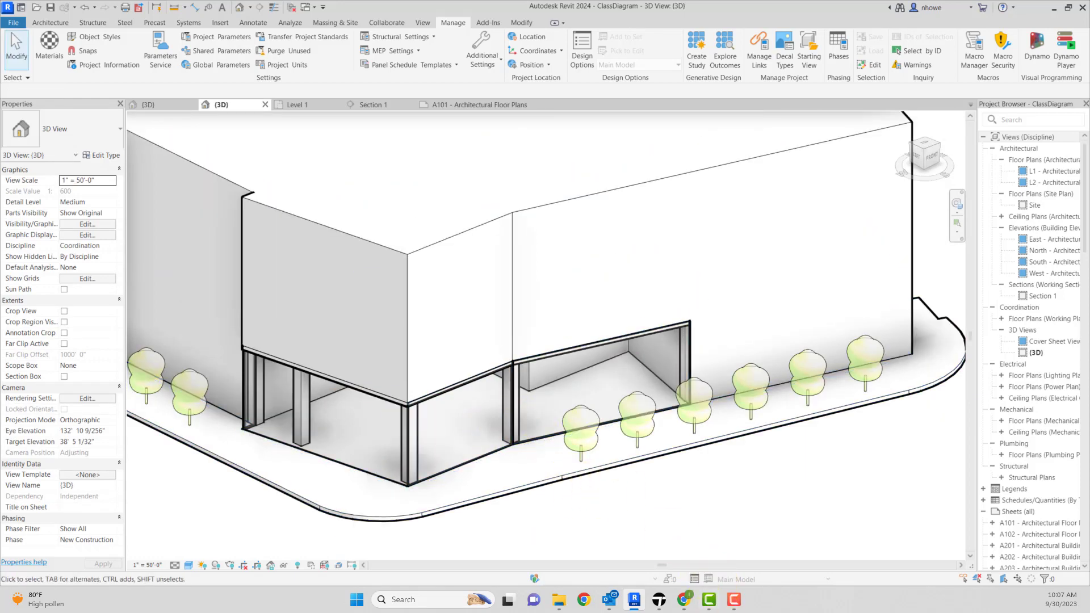